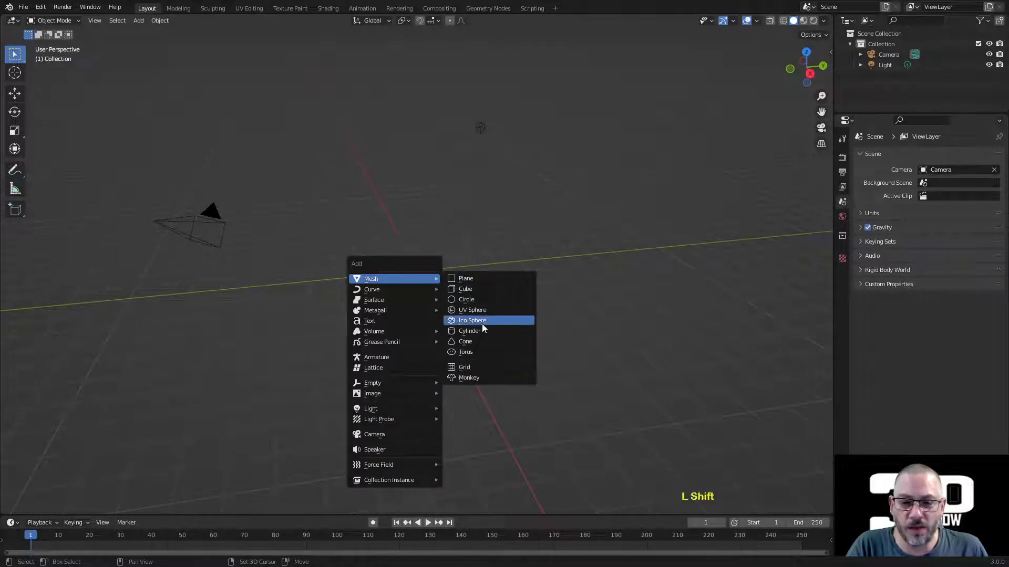
# Step: Add a UV sphere at the scene origin and shade it smooth
pyautogui.click(484, 313)
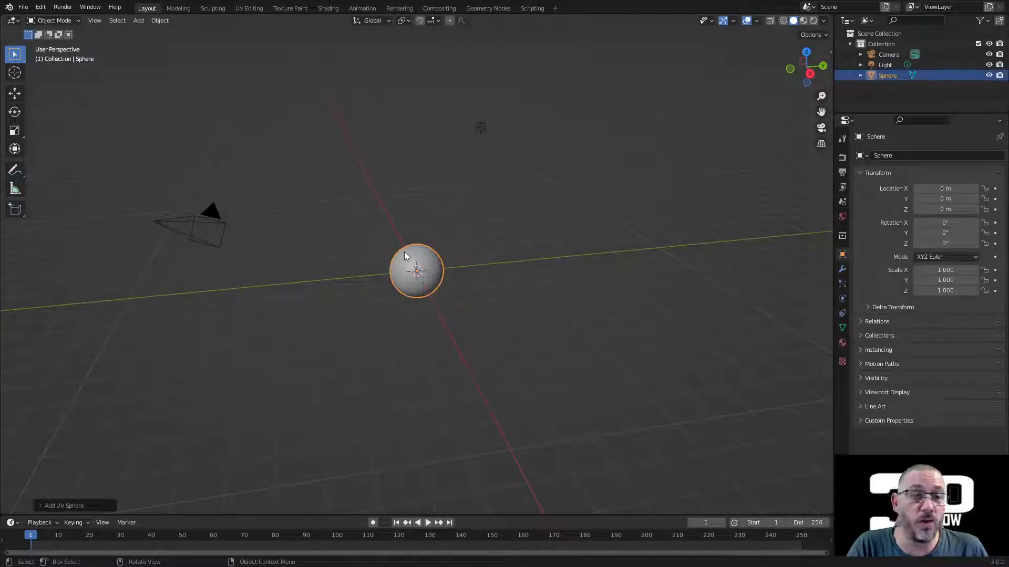
pyautogui.scroll(5, 421, 269)
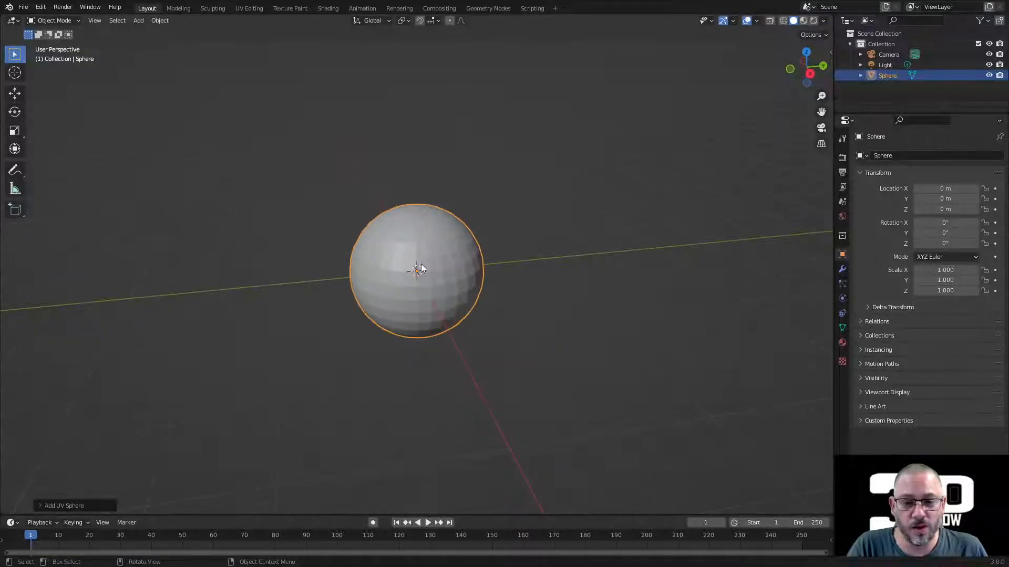
pyautogui.scroll(2, 421, 269)
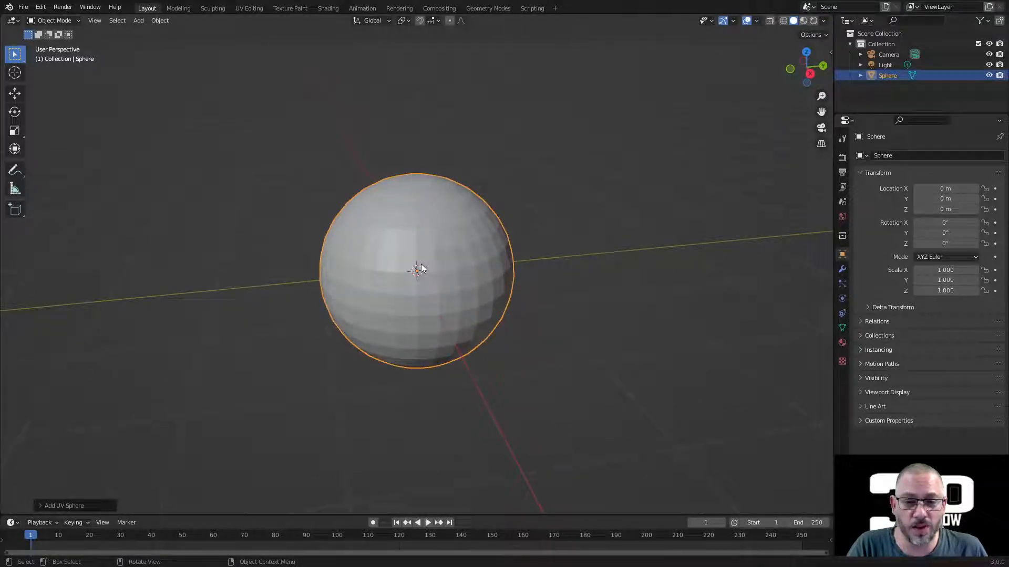
pyautogui.rightClick(440, 216)
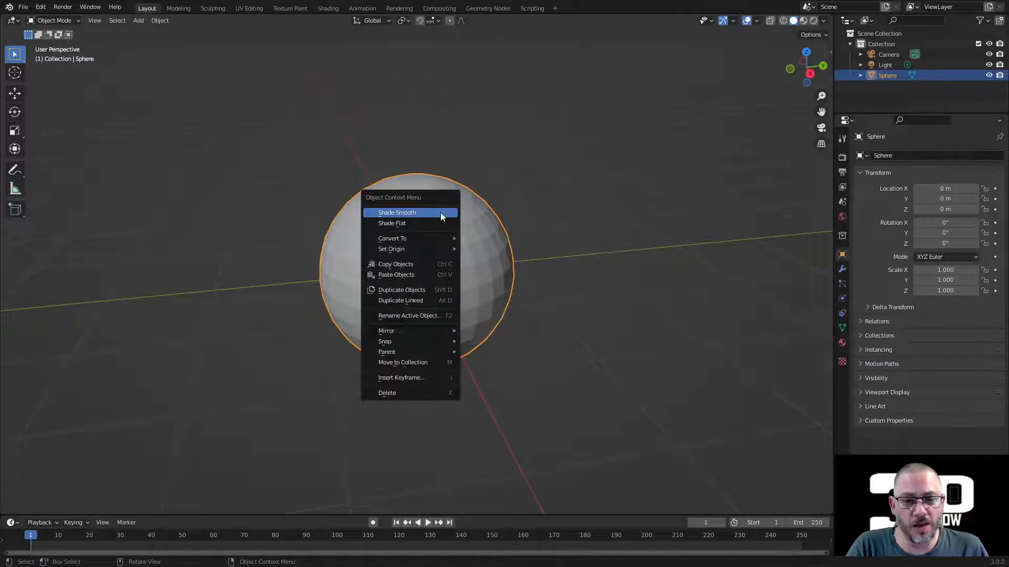
pyautogui.click(441, 212)
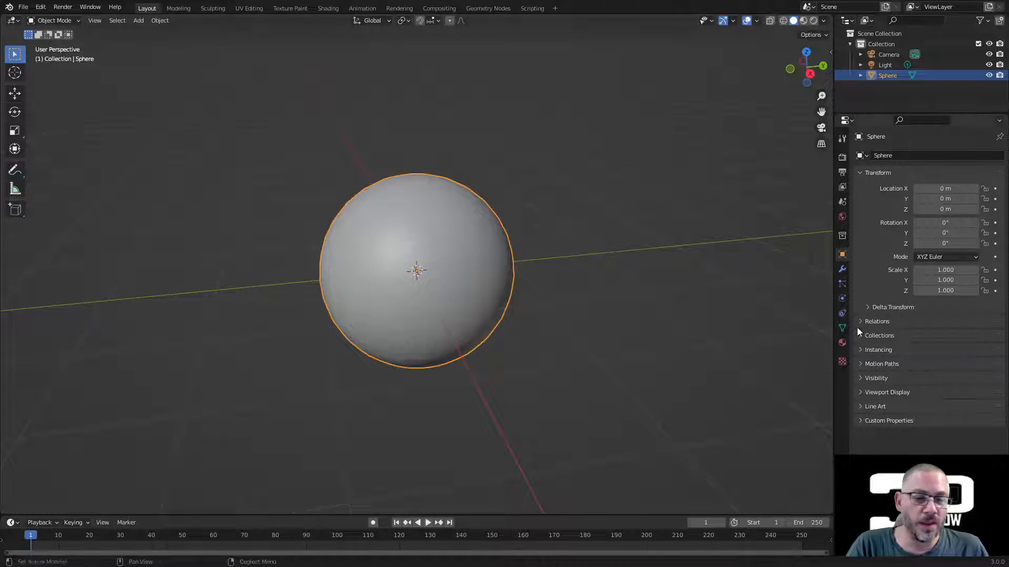
# Step: Add a Subdivision Surface modifier to the sphere with viewport level 0
pyautogui.click(843, 270)
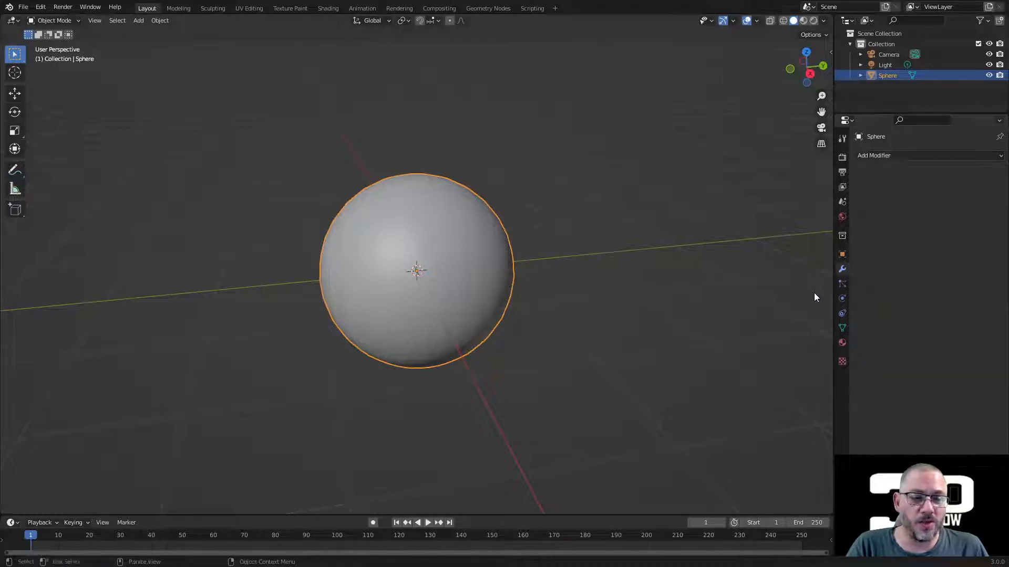
pyautogui.click(885, 156)
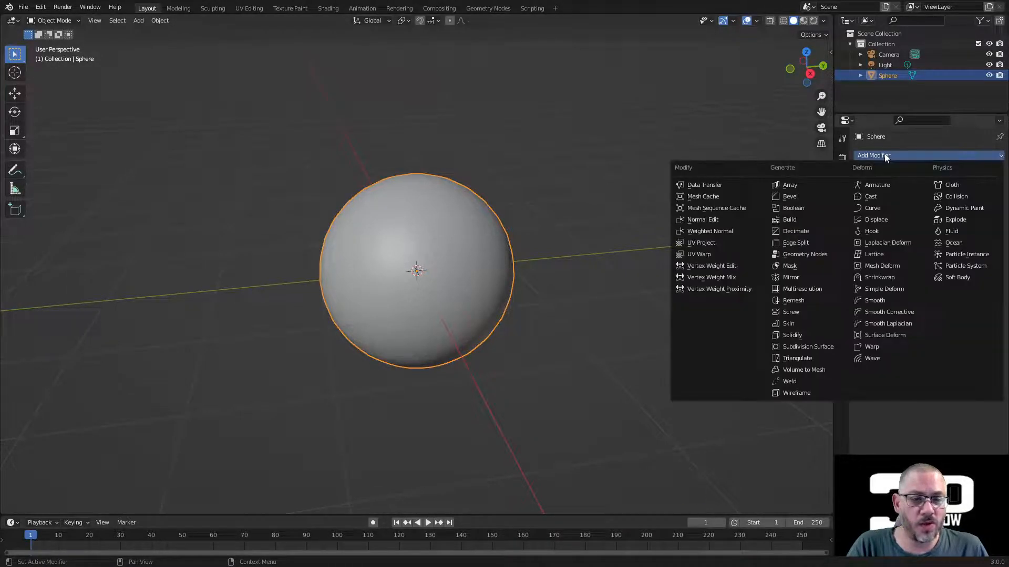
pyautogui.click(808, 346)
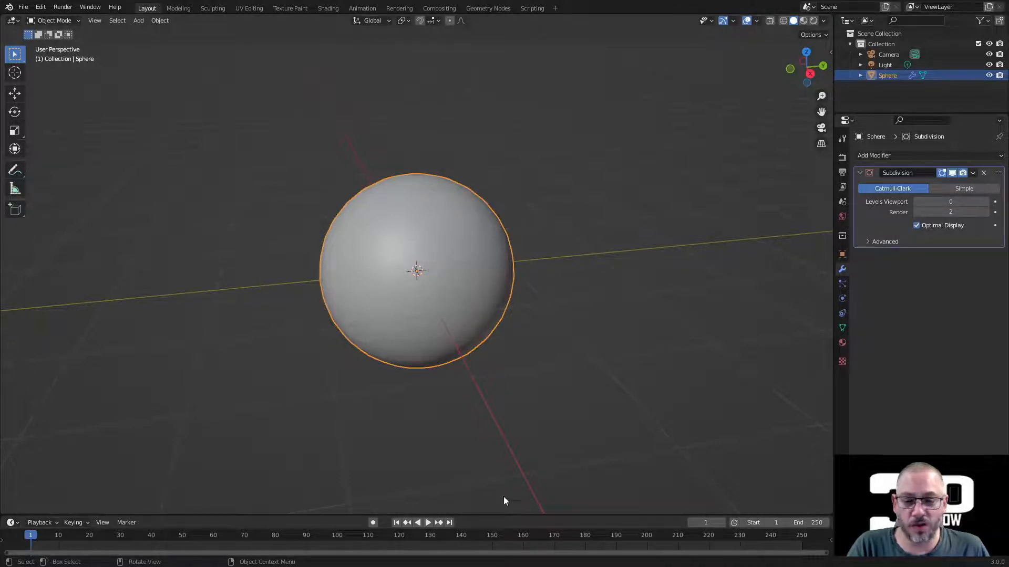
# Step: Enlarge the timeline area and turn it into a Shader Editor
pyautogui.moveTo(504, 514); pyautogui.dragTo(518, 314)
pyautogui.click(13, 322)
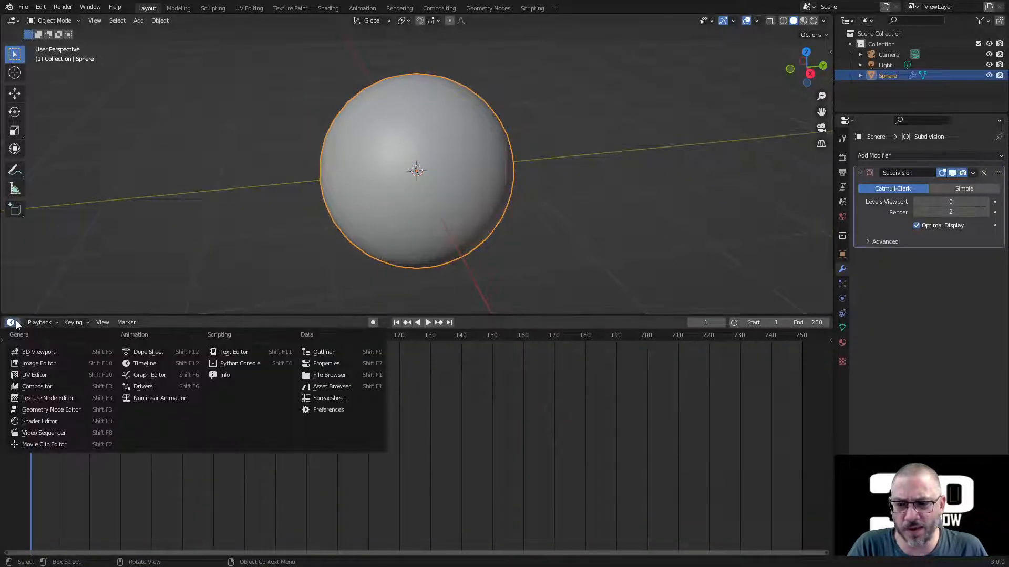
pyautogui.click(70, 419)
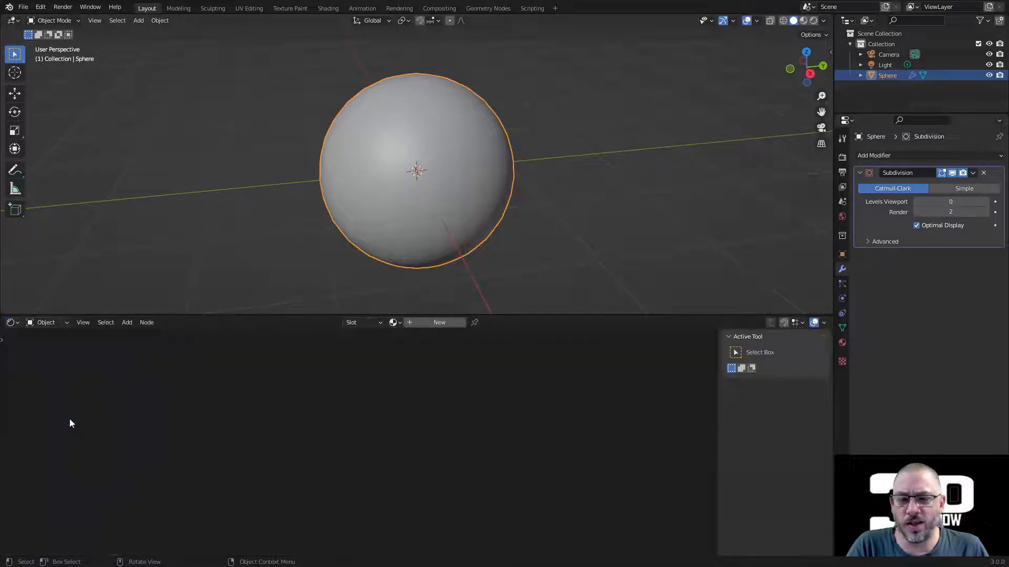
# Step: Assign the existing material named Material to the sphere and bring its nodes into view
pyautogui.click(395, 322)
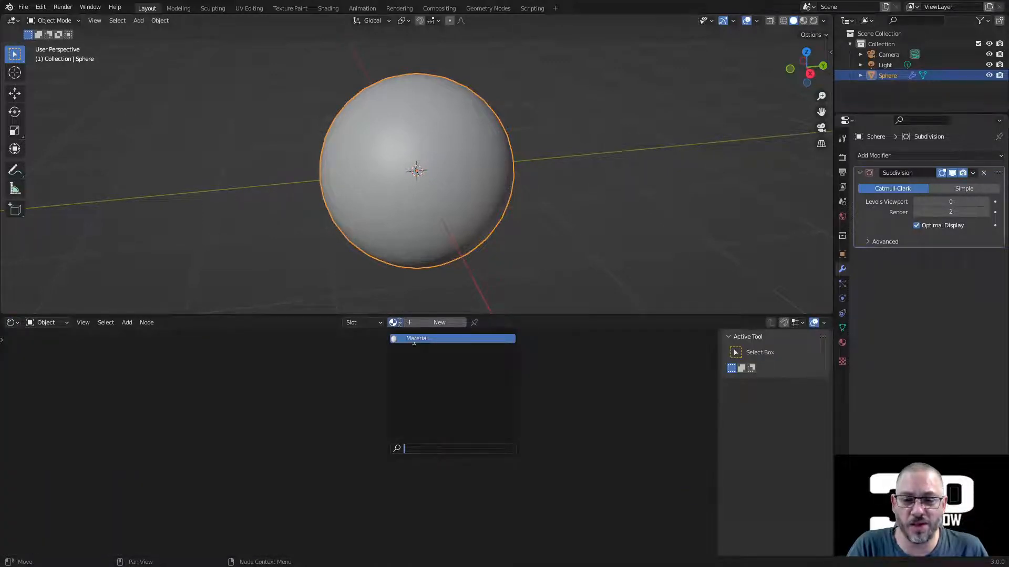
pyautogui.click(413, 339)
pyautogui.moveTo(311, 412); pyautogui.dragTo(400, 337, button='middle')
pyautogui.scroll(3, 364, 386)
pyautogui.moveTo(363, 390); pyautogui.dragTo(352, 404, button='middle')
# Step: Add an Image Texture node and connect its Color output to the Principled BSDF's Base Color
pyautogui.click(127, 323)
pyautogui.click(150, 383)
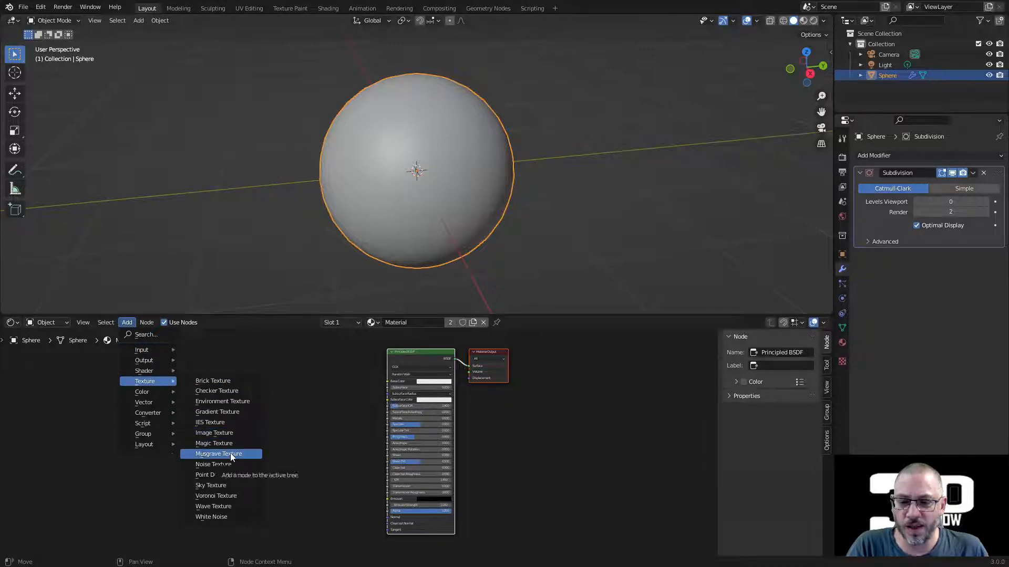
pyautogui.click(230, 433)
pyautogui.click(279, 361)
pyautogui.scroll(2, 354, 389)
pyautogui.moveTo(340, 347); pyautogui.dragTo(397, 359)
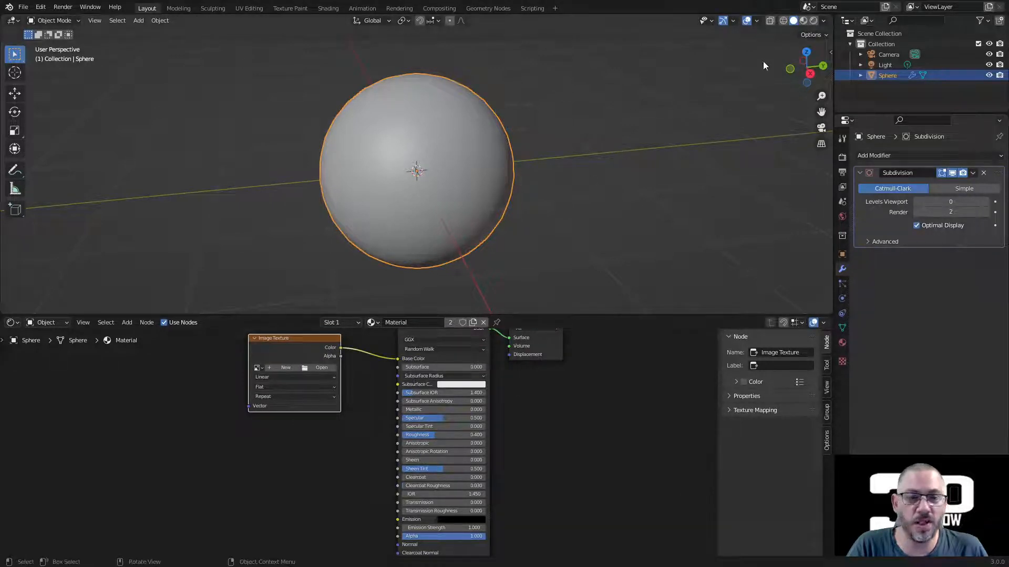
# Step: Show the sphere in Material Preview shading and load noel3.jpg into the Image Texture node
pyautogui.click(802, 21)
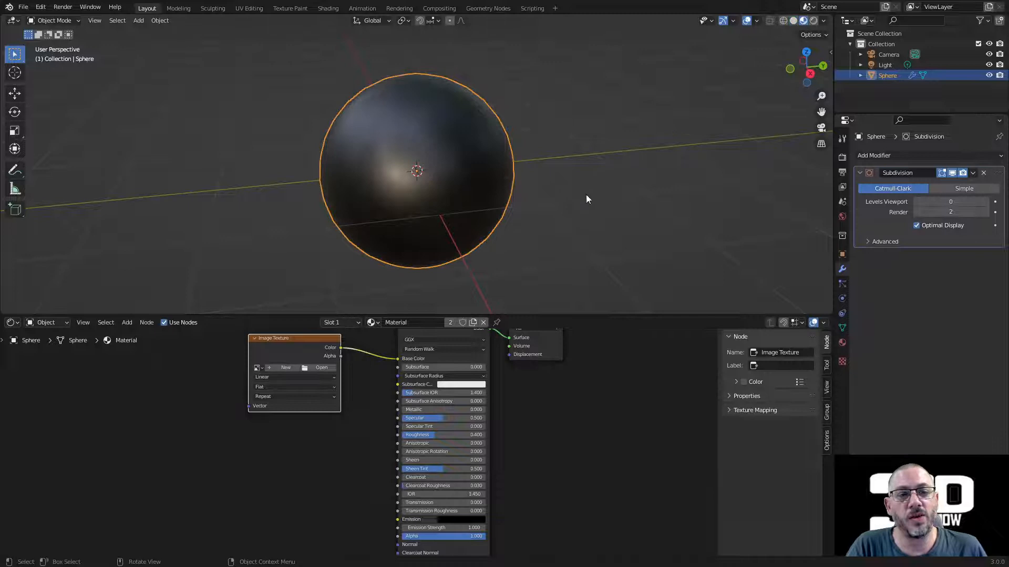
pyautogui.moveTo(290, 344); pyautogui.dragTo(275, 391)
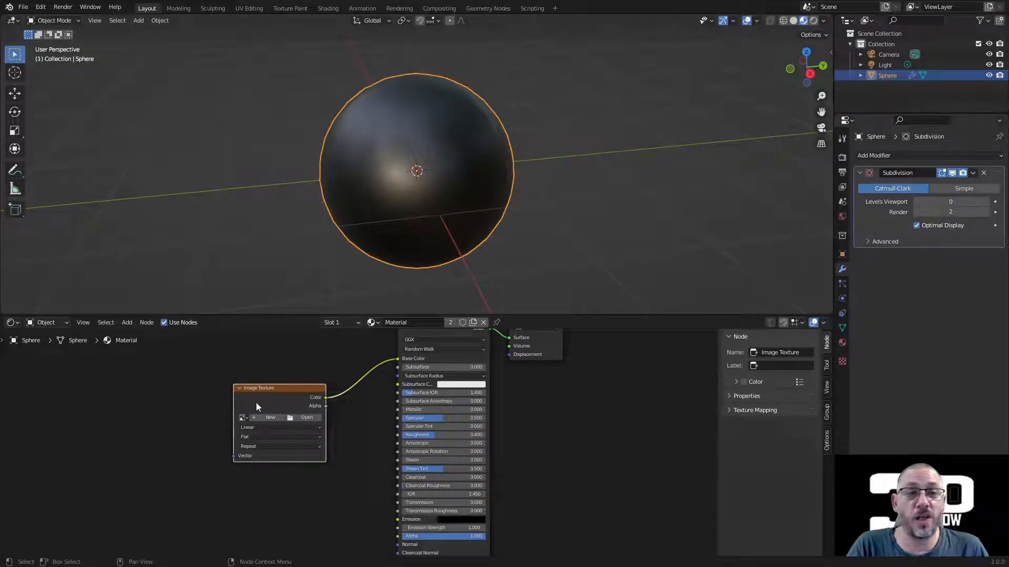
pyautogui.click(311, 417)
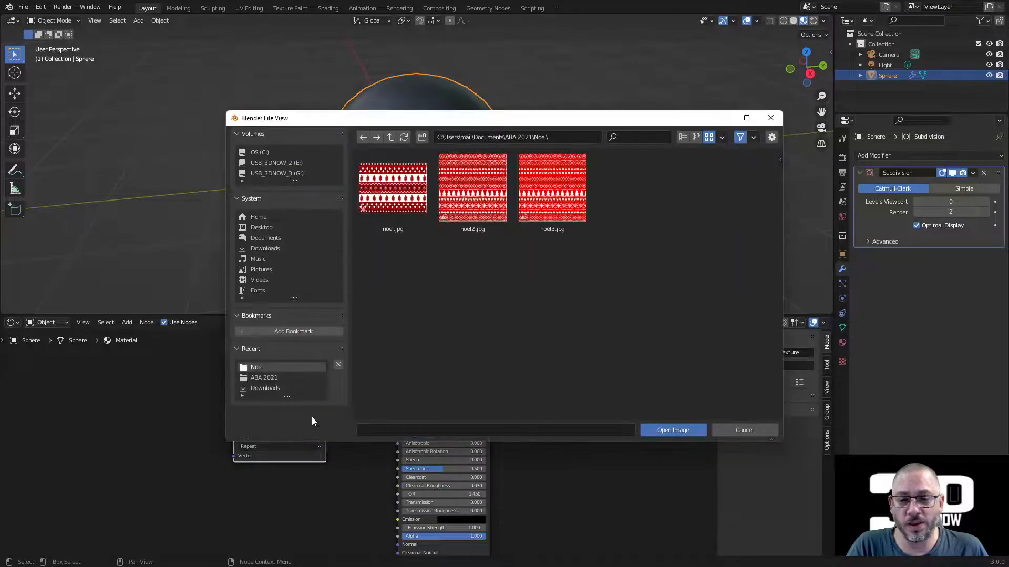
pyautogui.click(558, 178)
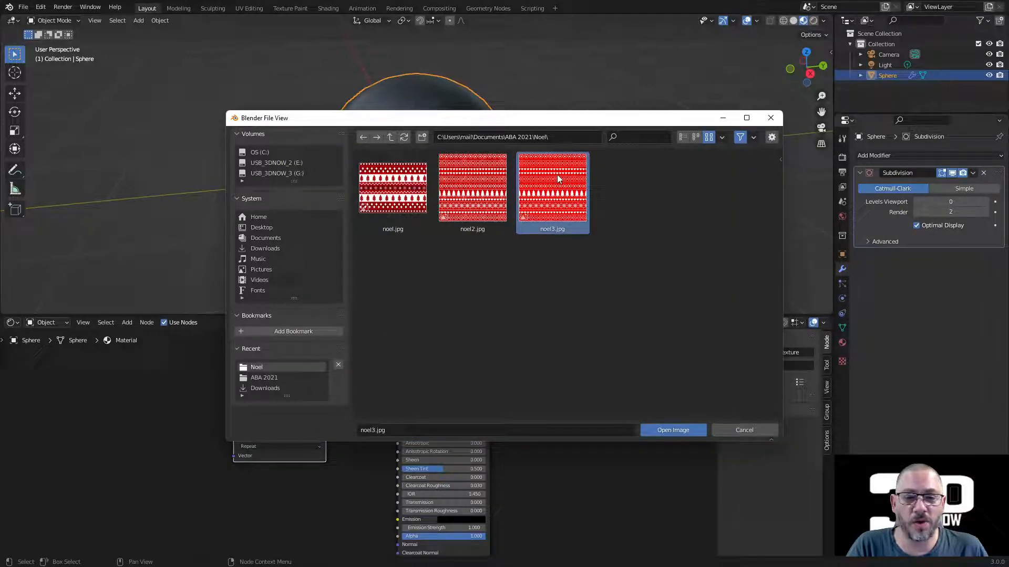
pyautogui.click(672, 430)
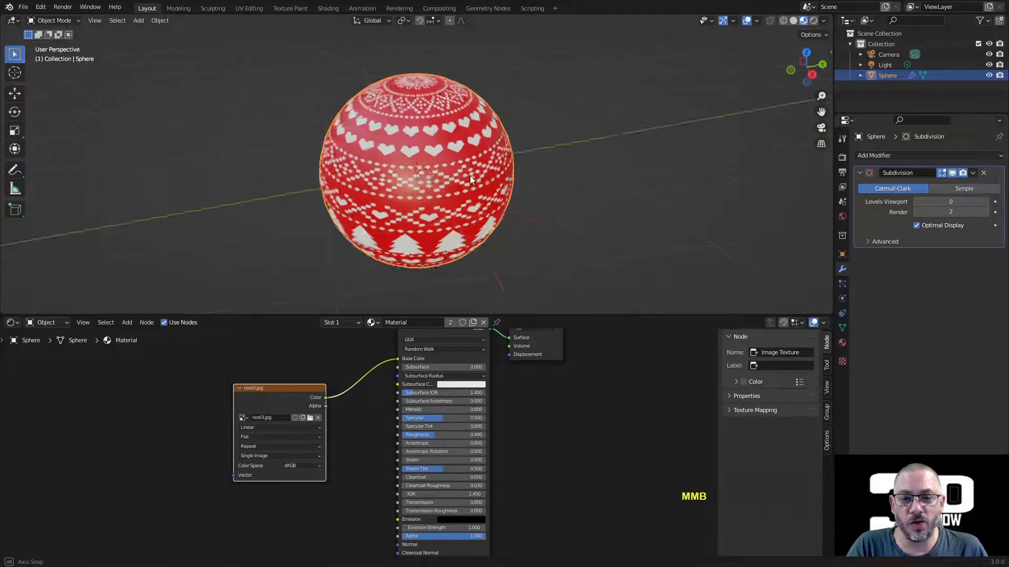
pyautogui.moveTo(469, 176)
pyautogui.mouseDown(button='middle')
pyautogui.moveTo(642, 186)
pyautogui.moveTo(633, 124)
pyautogui.moveTo(497, 108)
pyautogui.moveTo(442, 121)
pyautogui.moveTo(499, 166)
pyautogui.moveTo(518, 163)
pyautogui.moveTo(476, 167)
pyautogui.mouseUp(button='middle')
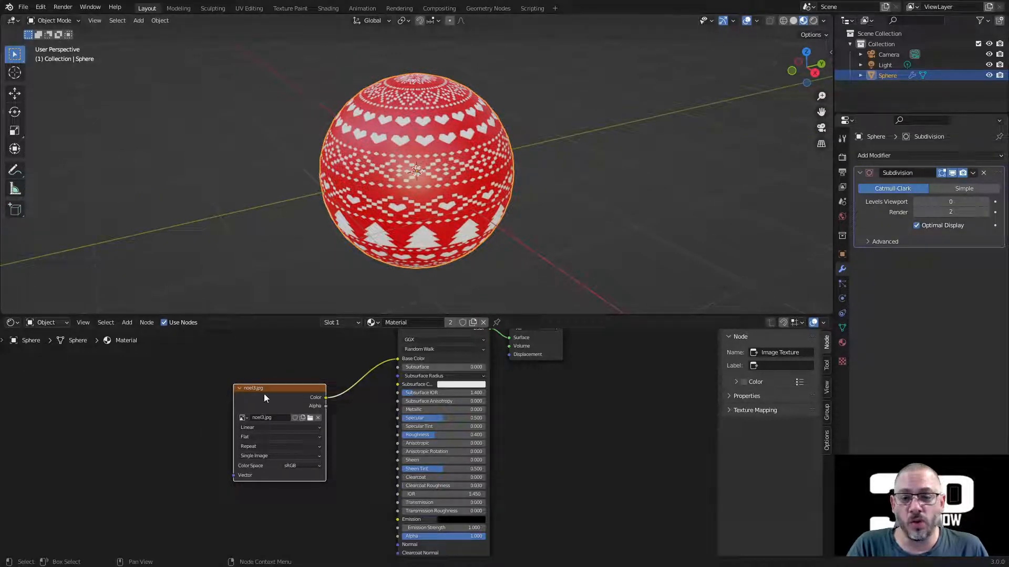
pyautogui.moveTo(286, 391)
pyautogui.mouseDown()
pyautogui.moveTo(261, 382)
pyautogui.moveTo(278, 375)
pyautogui.mouseUp()
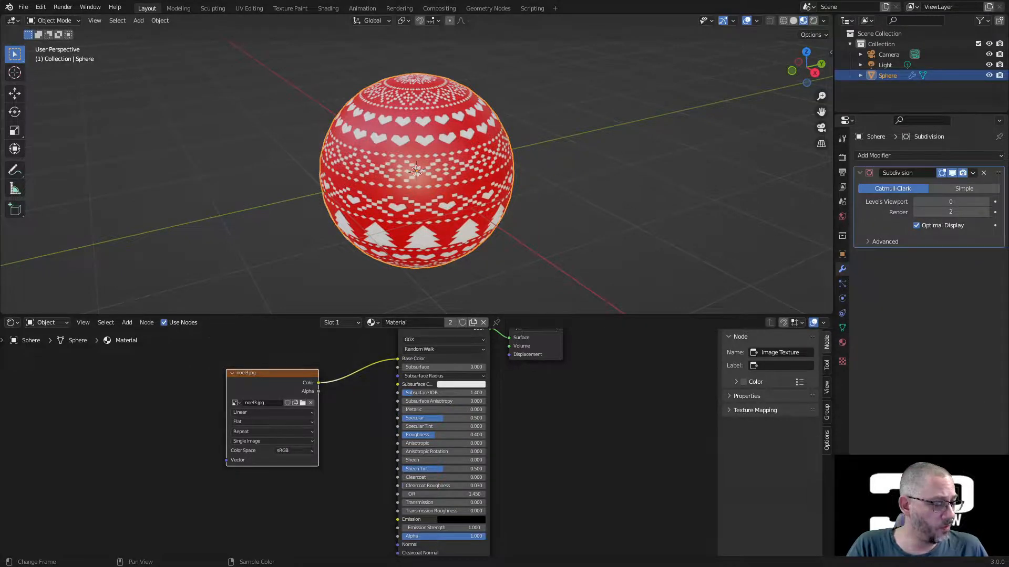
# Step: Switch to Krita and add a desaturate filter layer using the Min method above the noel1 layer
pyautogui.hotkey('alt', 'Tab')
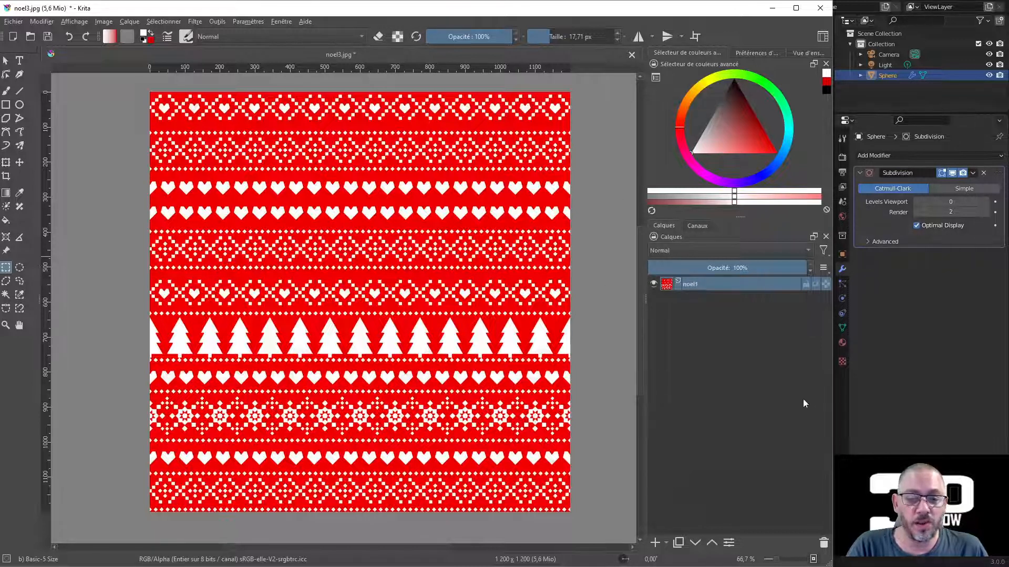
pyautogui.click(667, 545)
pyautogui.click(667, 544)
pyautogui.click(667, 544)
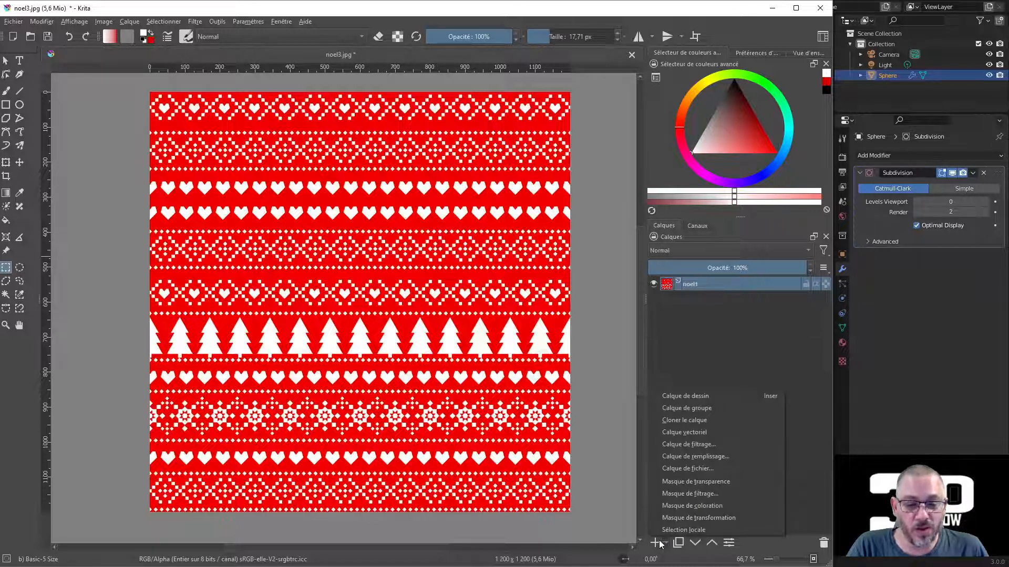
pyautogui.click(717, 444)
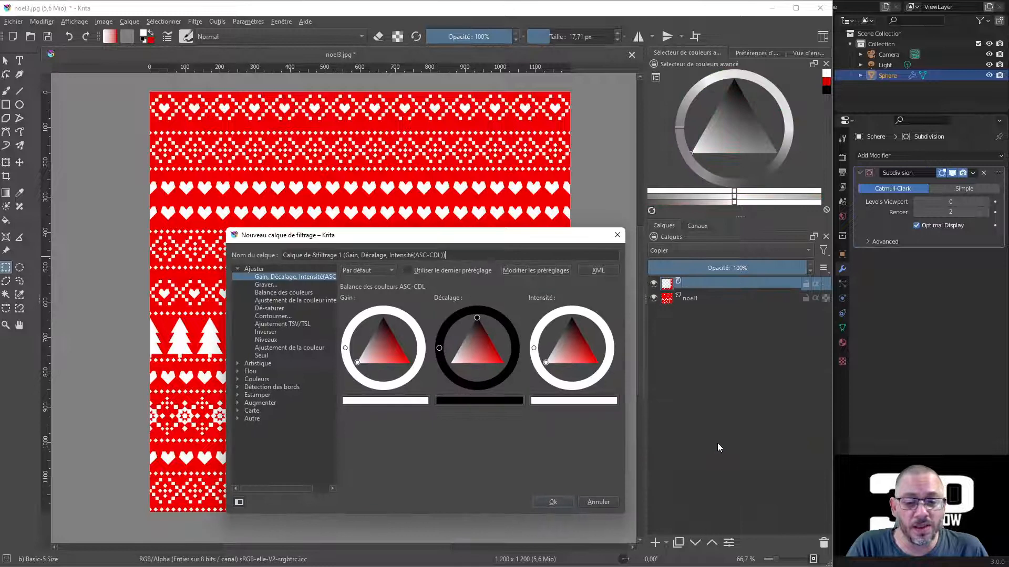
pyautogui.click(281, 308)
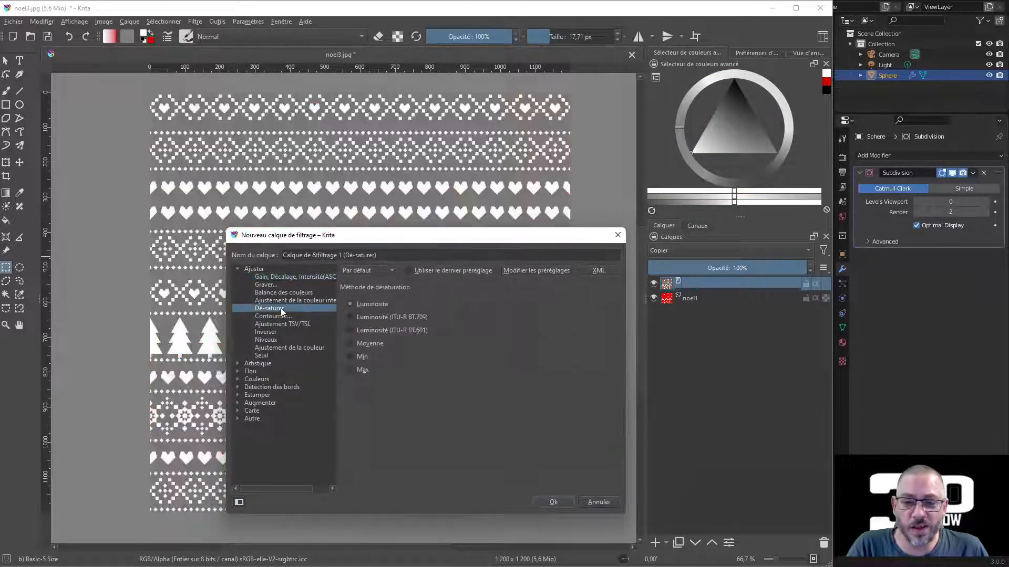
pyautogui.click(356, 357)
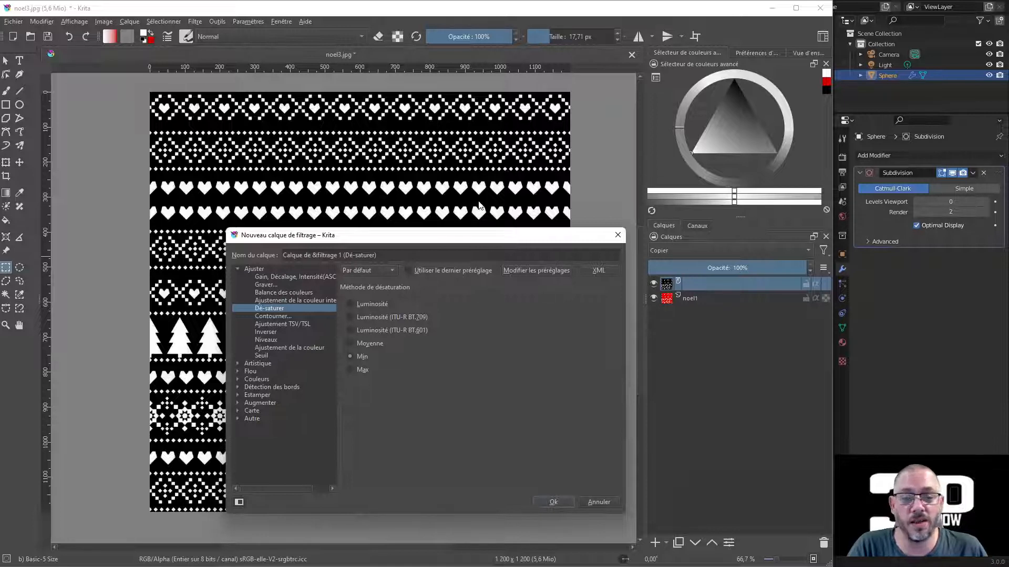
pyautogui.click(552, 502)
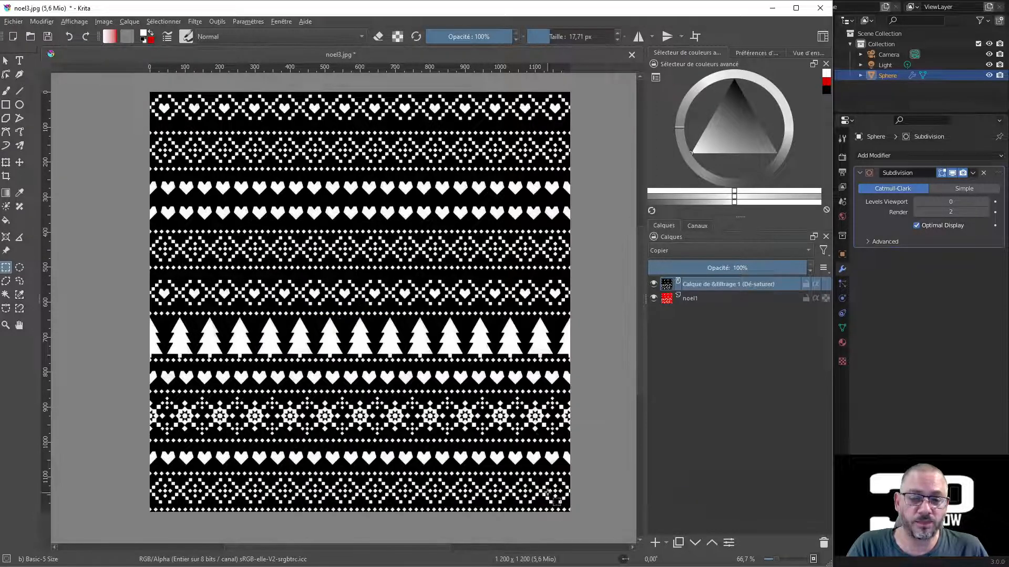
# Step: Save the black-and-white pattern as a new JPEG named noel3bump.jpg at 100% quality
pyautogui.hotkey('ctrl', 'shift', 's')
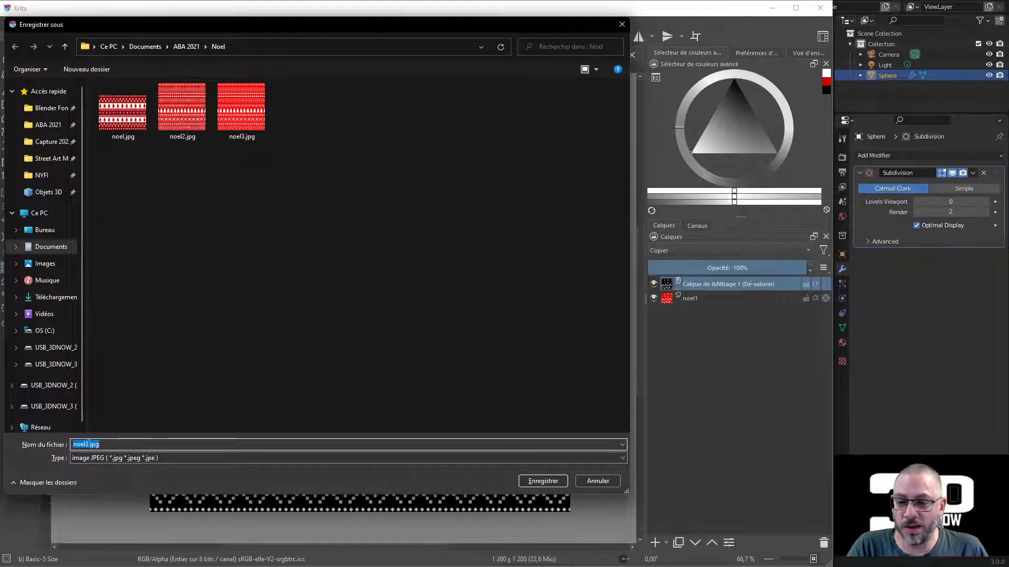
pyautogui.click(88, 445)
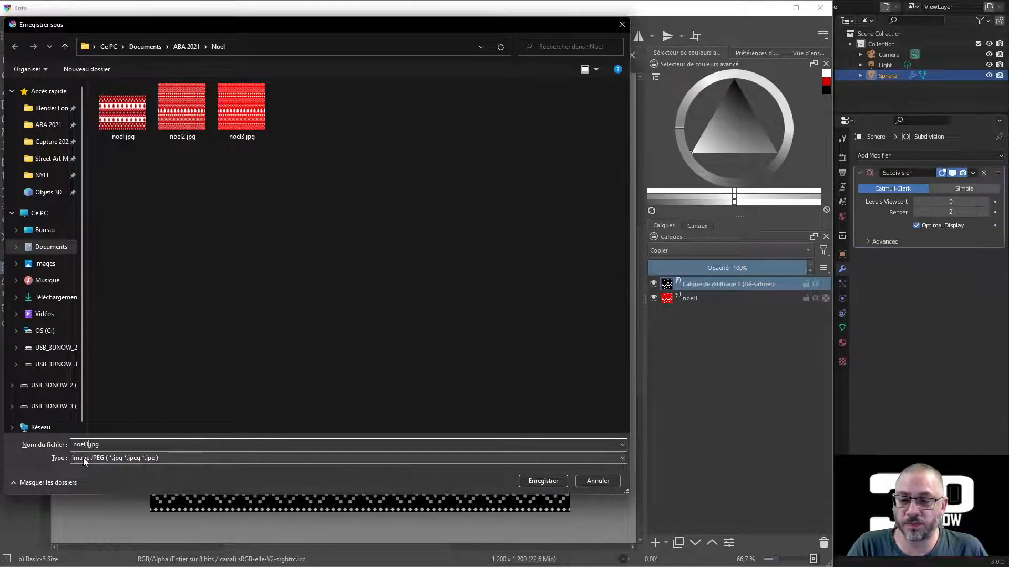
pyautogui.write('bump')
pyautogui.press('Return')
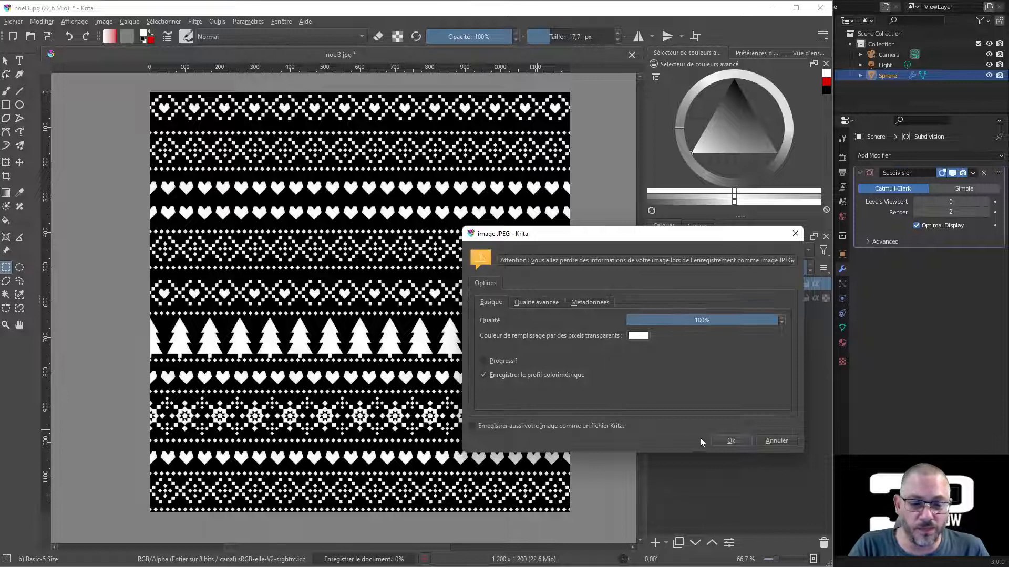
pyautogui.click(732, 441)
# Step: Return to Blender and add a Displace modifier to the sphere below the Subdivision modifier
pyautogui.click(771, 8)
pyautogui.moveTo(356, 423); pyautogui.dragTo(318, 434, button='middle')
pyautogui.scroll(-4, 332, 433)
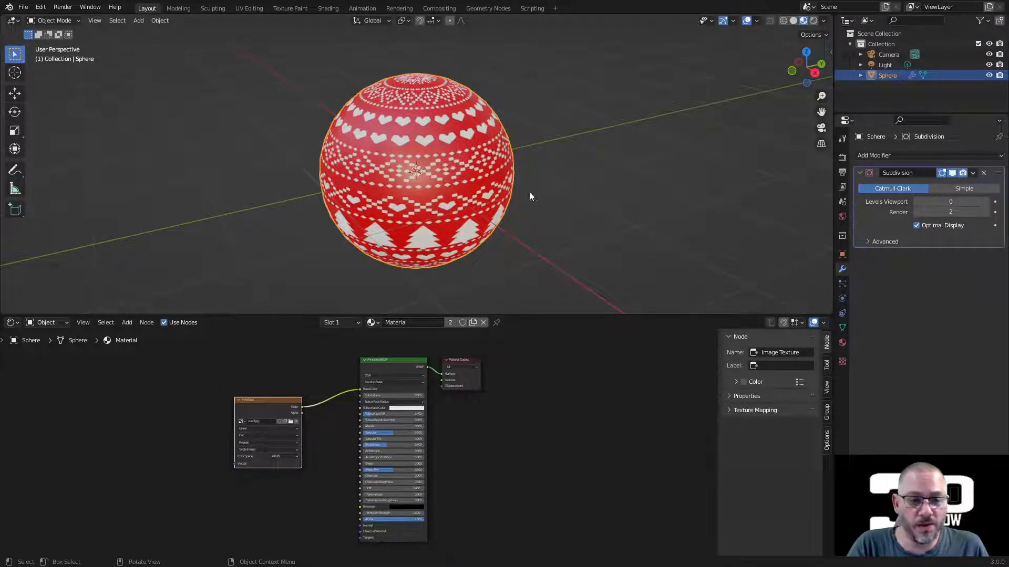
pyautogui.click(860, 171)
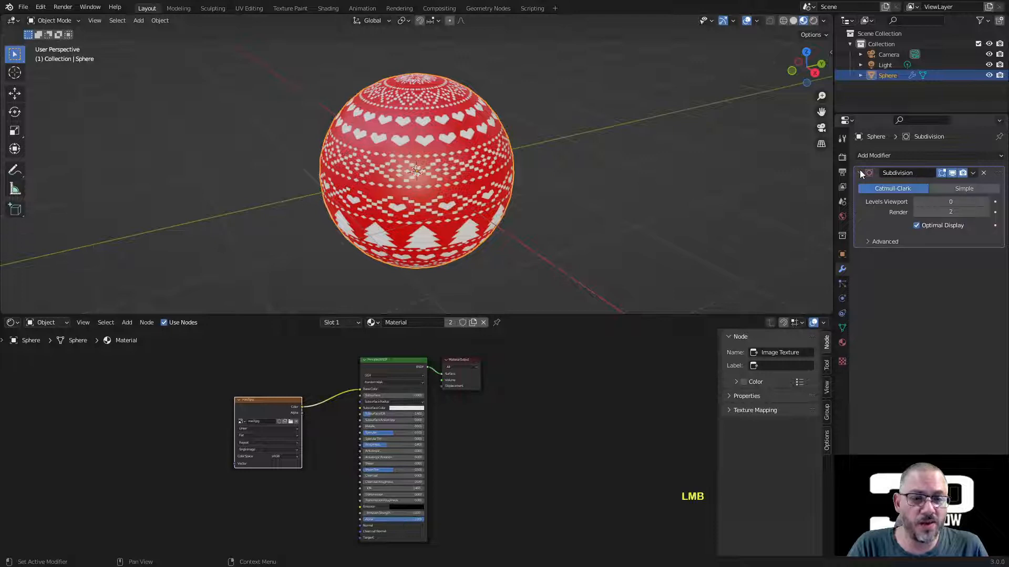
pyautogui.click(873, 155)
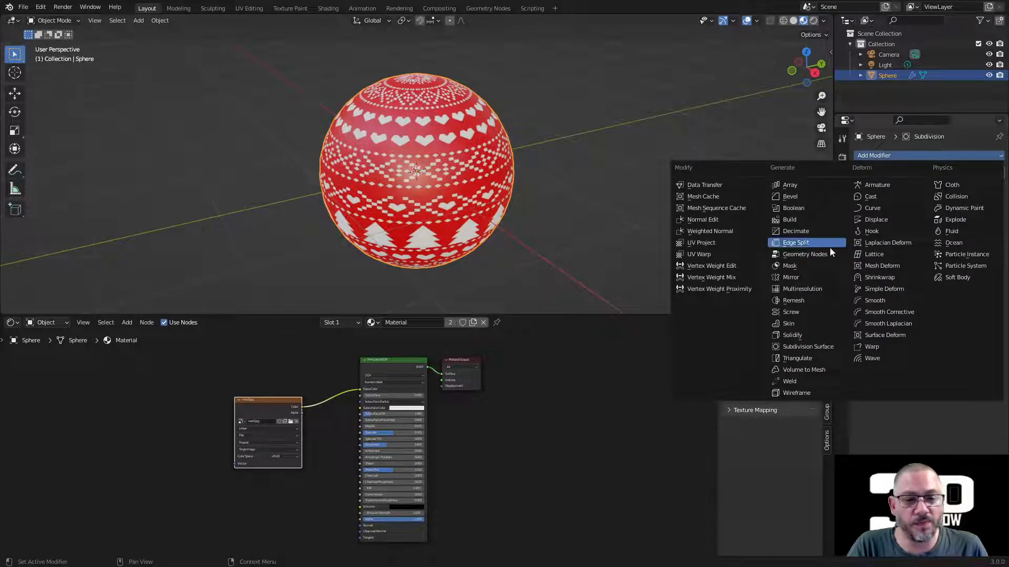
pyautogui.click(888, 218)
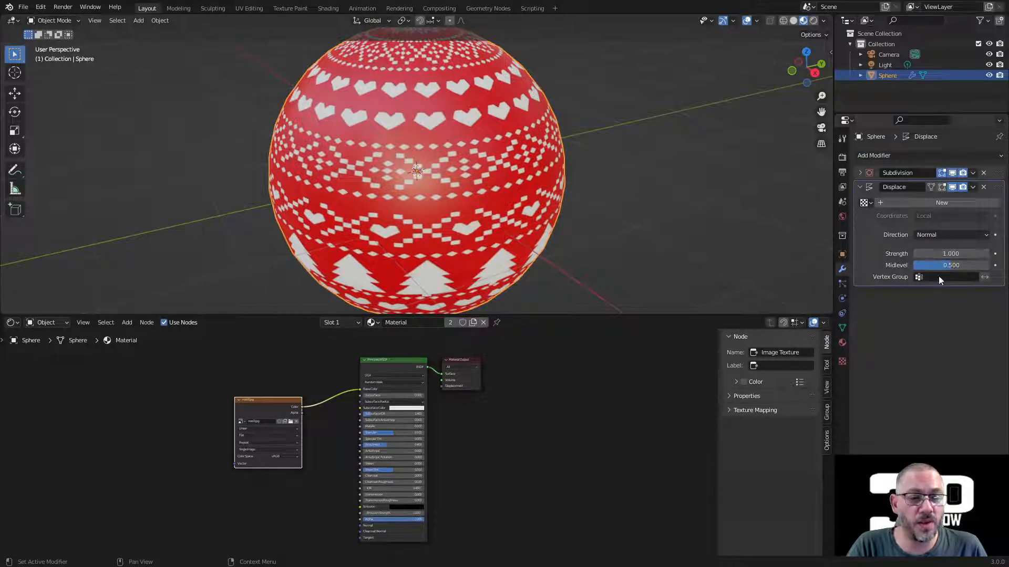
pyautogui.moveTo(941, 255); pyautogui.dragTo(972, 254)
pyautogui.rightClick(972, 254)
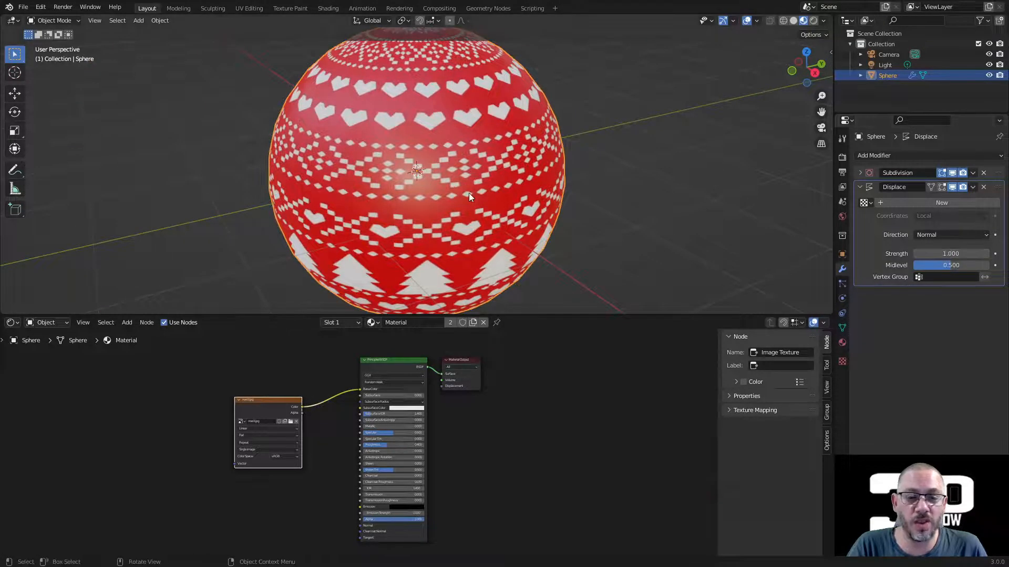
# Step: Create a new image texture for the Displace modifier and name it Bump
pyautogui.click(843, 361)
pyautogui.click(907, 172)
pyautogui.doubleClick(906, 172)
pyautogui.write('Bump')
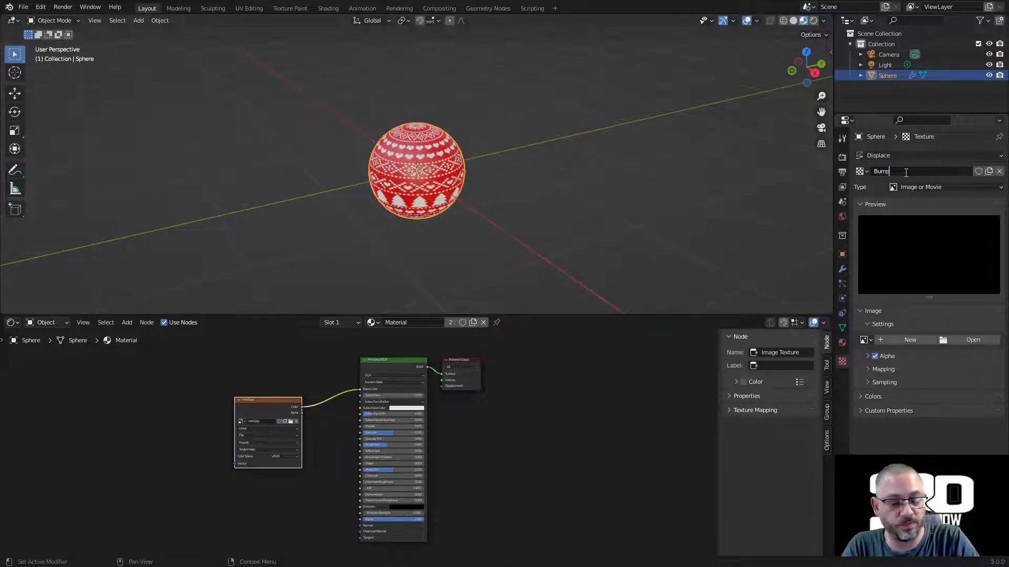
pyautogui.press('Return')
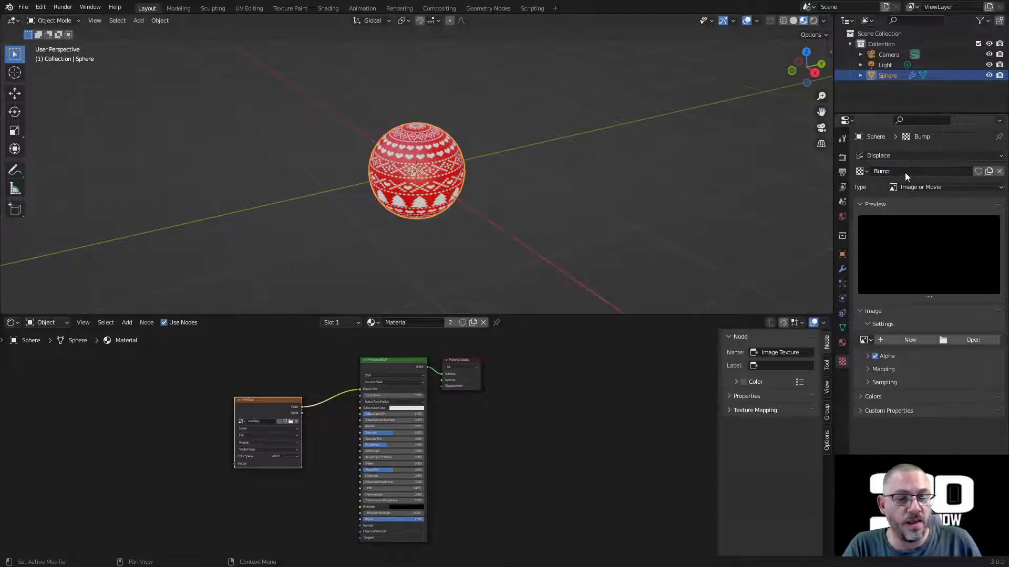
# Step: Load the image noel3bump.jpg into the Bump texture
pyautogui.click(979, 340)
pyautogui.click(657, 192)
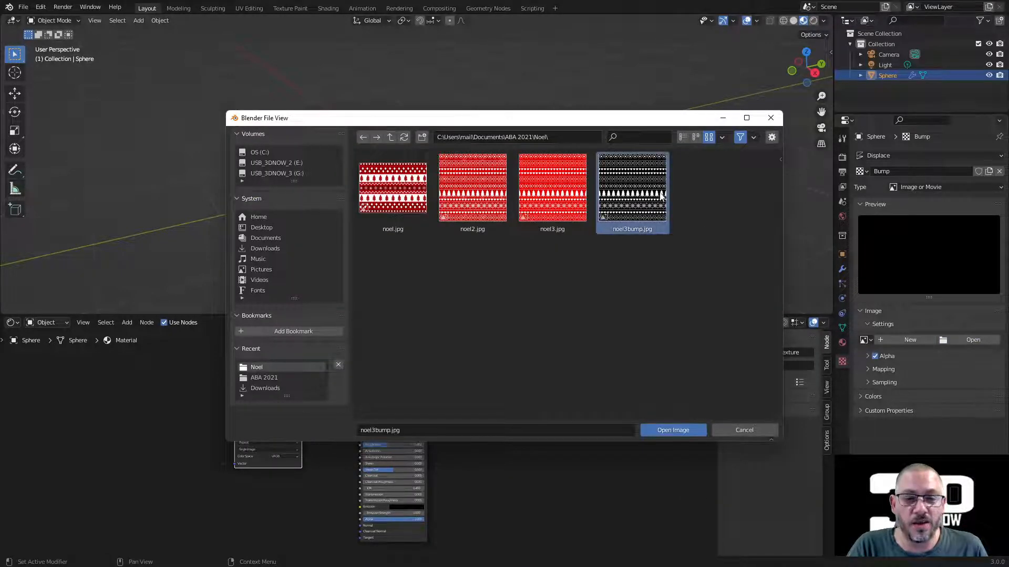
pyautogui.click(682, 428)
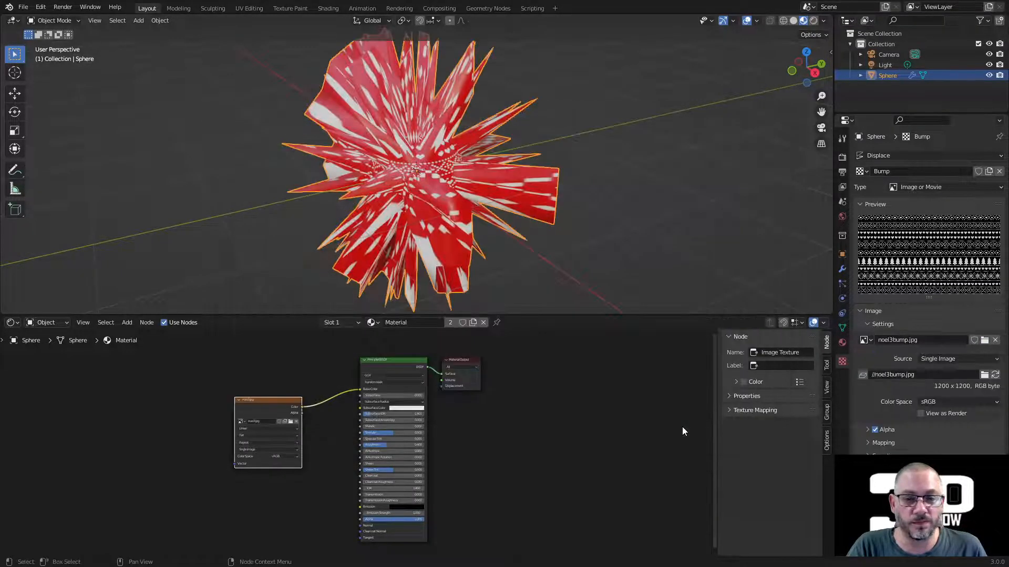
pyautogui.moveTo(657, 223); pyautogui.dragTo(333, 150, button='middle')
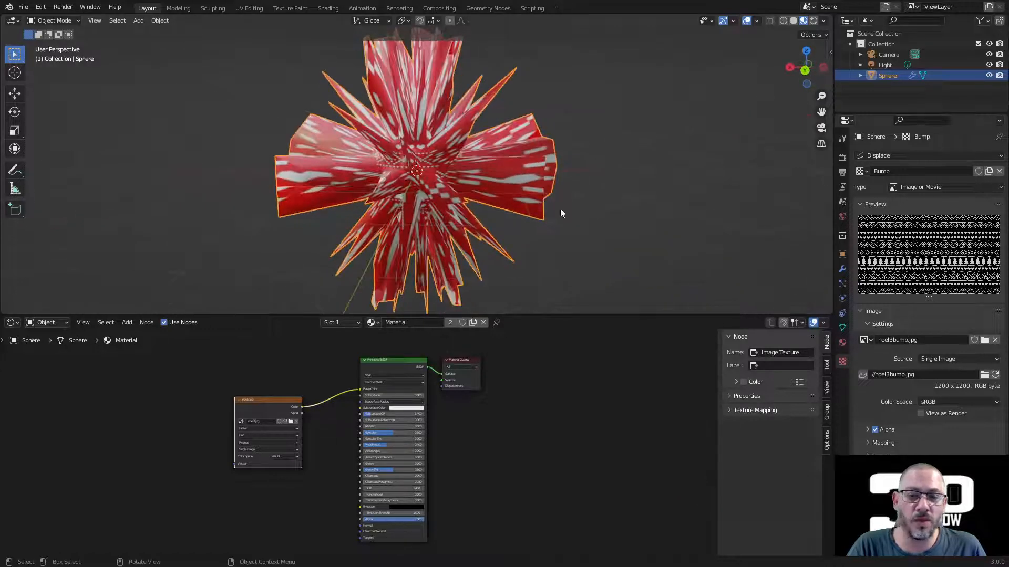
# Step: Set the Displace modifier's texture coordinates to UV and reduce its strength to 0.080
pyautogui.click(842, 269)
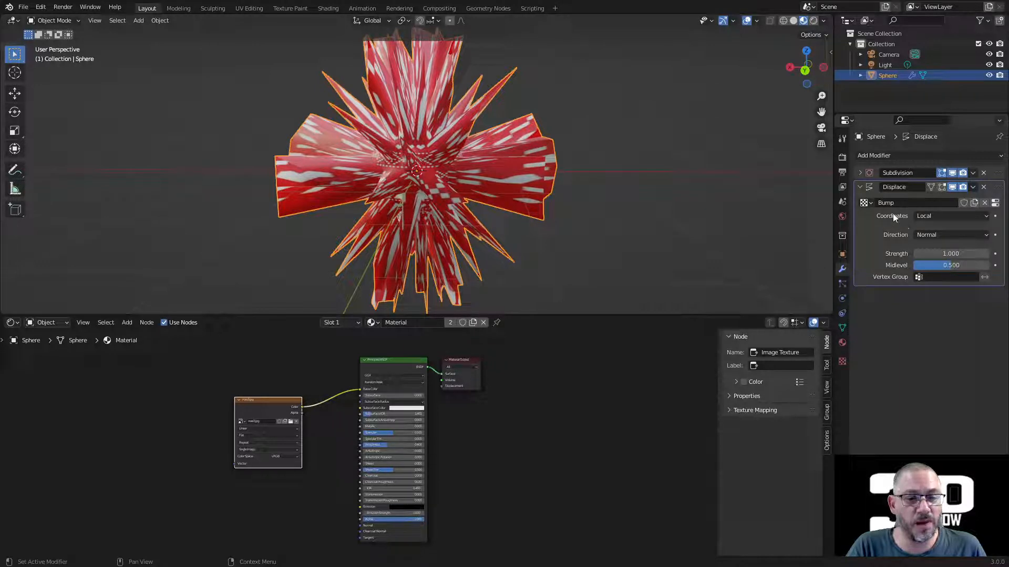
pyautogui.click(940, 217)
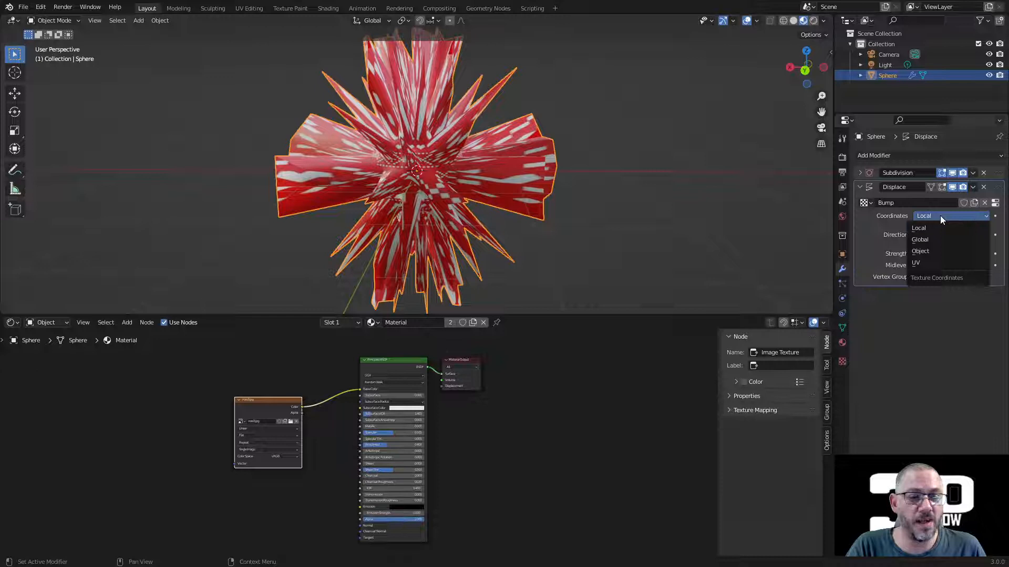
pyautogui.click(932, 264)
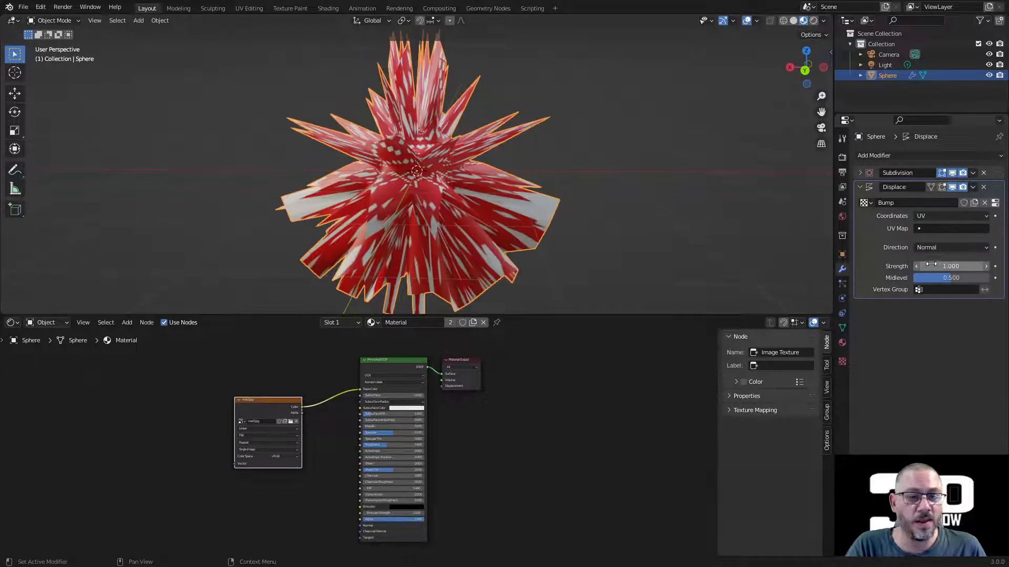
pyautogui.keyDown('shift'); pyautogui.moveTo(932, 266); pyautogui.dragTo(860, 266); pyautogui.keyUp('shift')
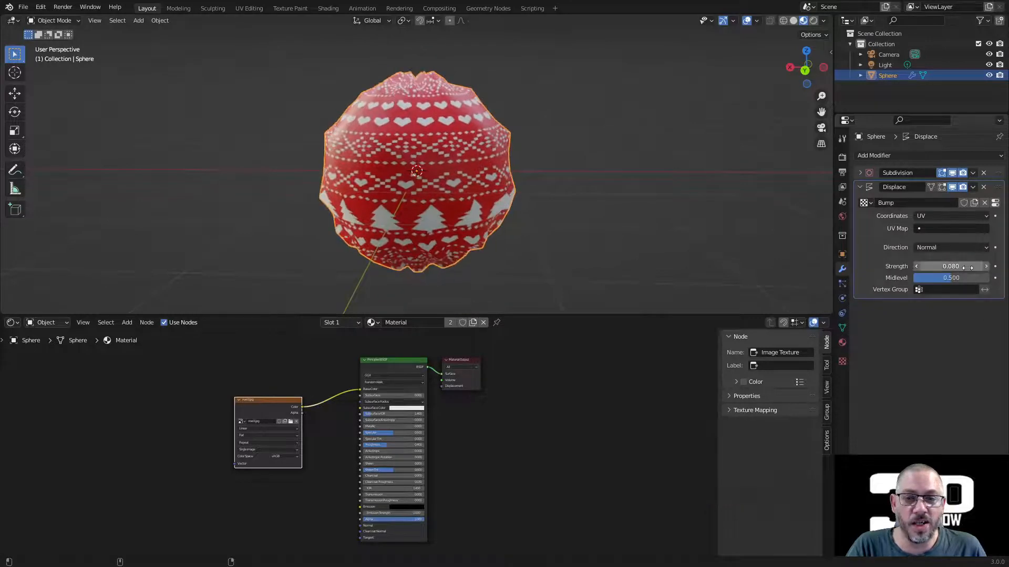
# Step: Raise the Subdivision modifier's viewport levels to 4
pyautogui.click(860, 172)
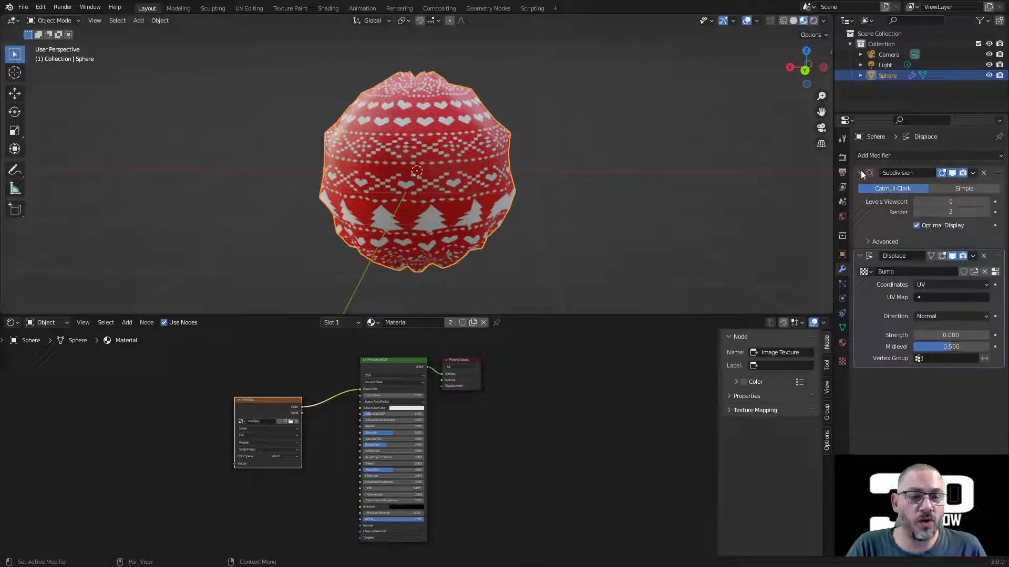
pyautogui.click(987, 205)
pyautogui.click(987, 205)
pyautogui.click(987, 205)
pyautogui.click(987, 205)
# Step: Lower the Displace modifier's strength to 0.030 for a shallower raised pattern on the sphere
pyautogui.moveTo(486, 227); pyautogui.dragTo(482, 200, button='middle')
pyautogui.scroll(5, 481, 200)
pyautogui.moveTo(457, 160); pyautogui.dragTo(489, 205, button='middle')
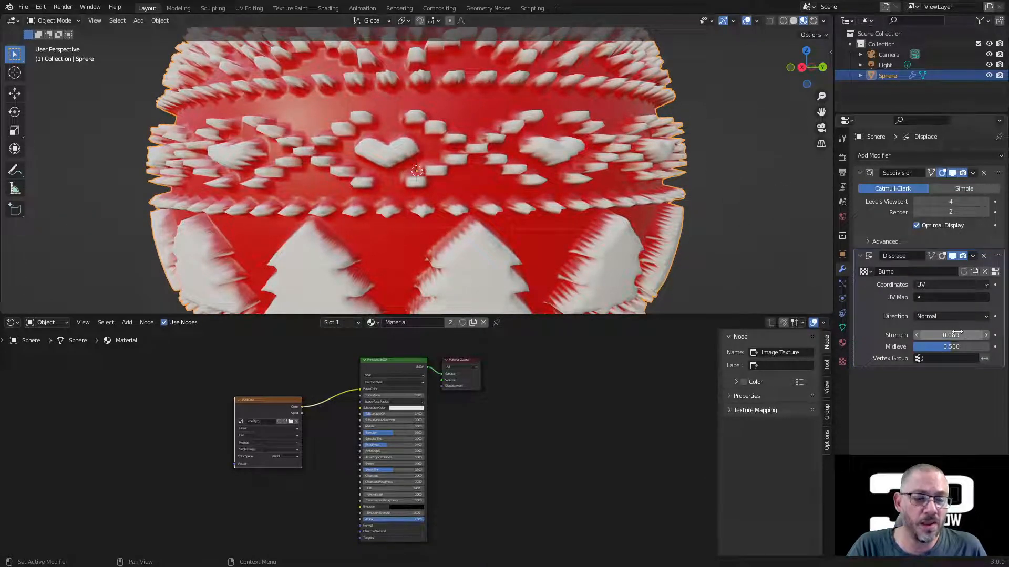
pyautogui.moveTo(970, 335)
pyautogui.keyDown('shift'); pyautogui.mouseDown()
pyautogui.moveTo(938, 335)
pyautogui.moveTo(958, 334)
pyautogui.mouseUp(); pyautogui.keyUp('shift')
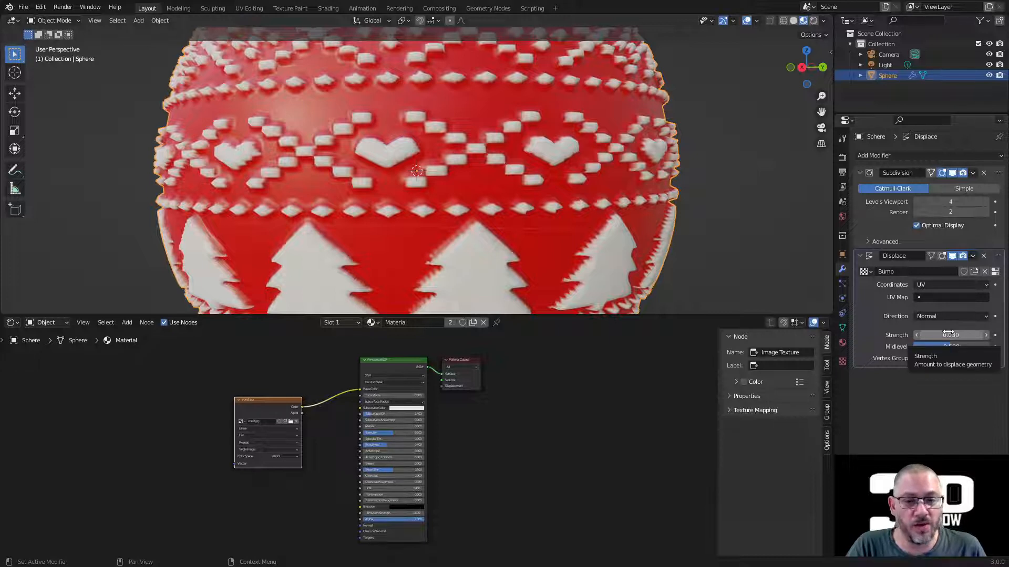
pyautogui.moveTo(513, 175); pyautogui.dragTo(483, 175, button='middle')
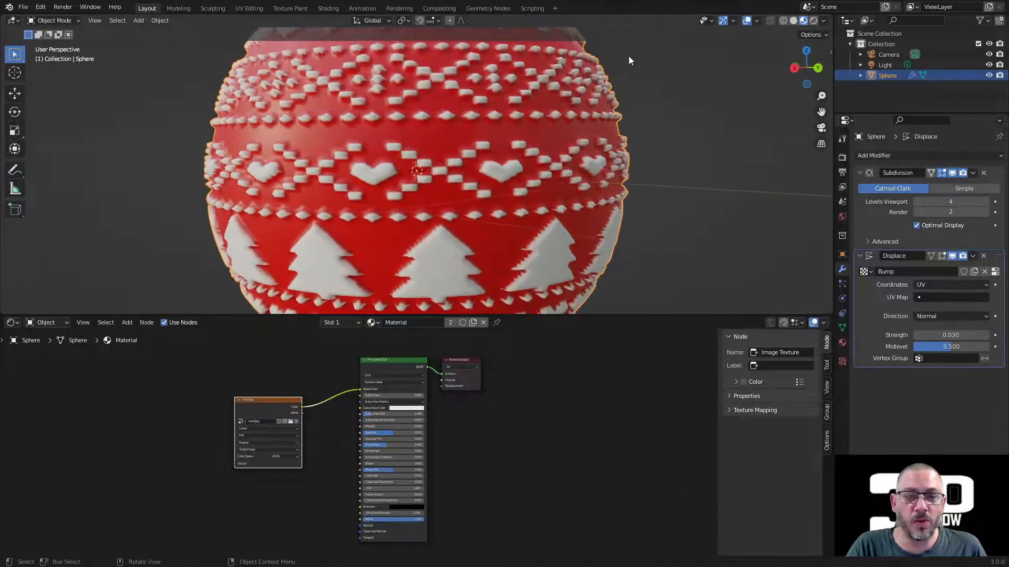
# Step: Show the wireframe overlay in the viewport and turn off Optimal Display for the Subdivision modifier
pyautogui.click(757, 20)
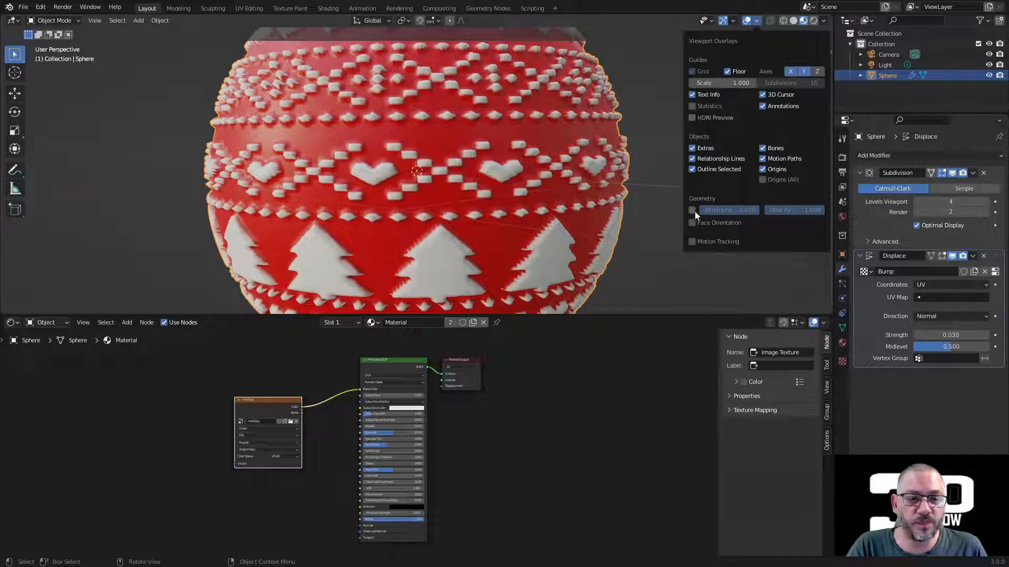
pyautogui.click(692, 210)
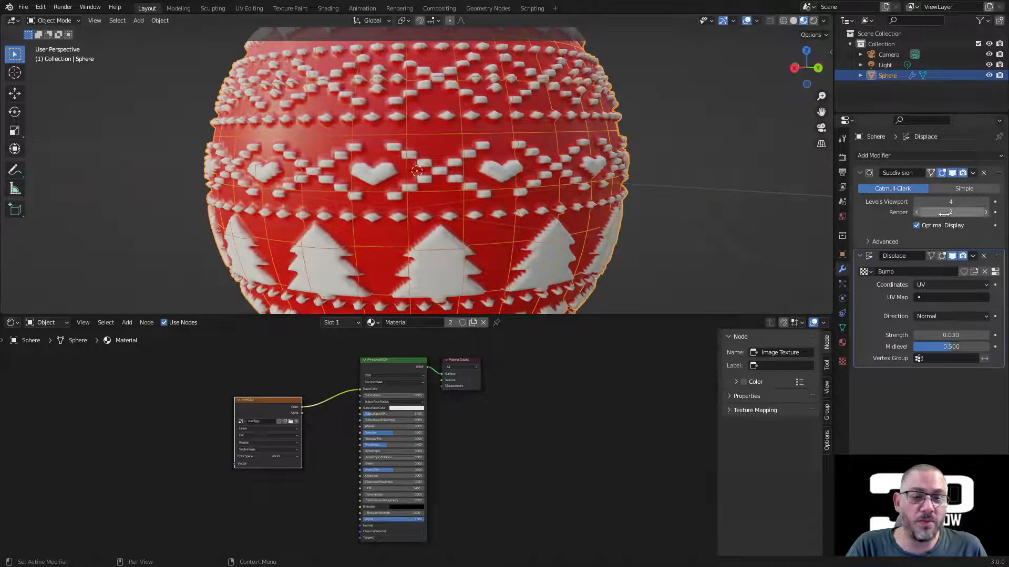
pyautogui.click(916, 225)
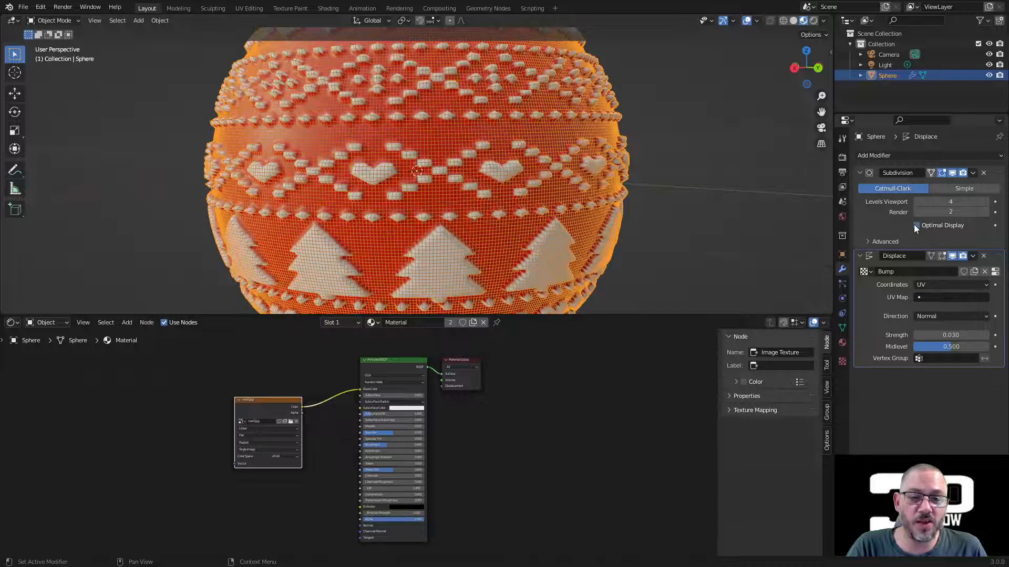
# Step: Raise the Subdivision modifier's viewport levels to 6 to sharpen the pattern's edges
pyautogui.scroll(3, 517, 178)
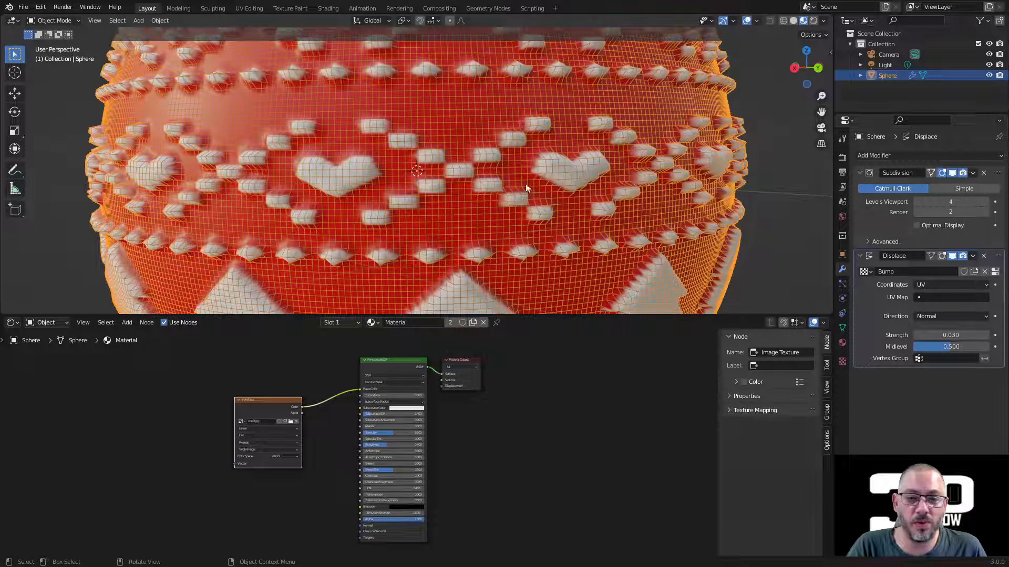
pyautogui.click(986, 203)
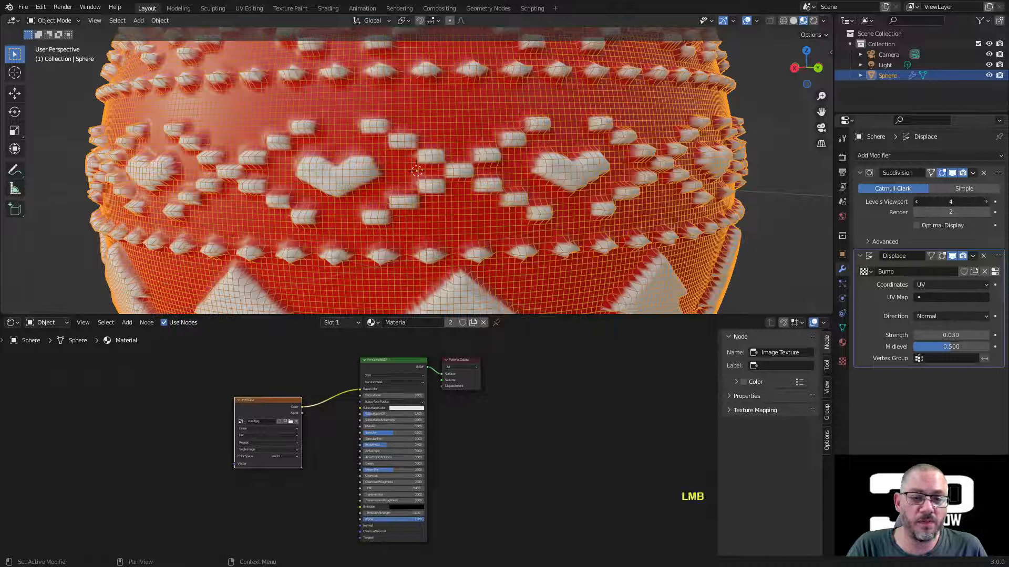
pyautogui.click(984, 201)
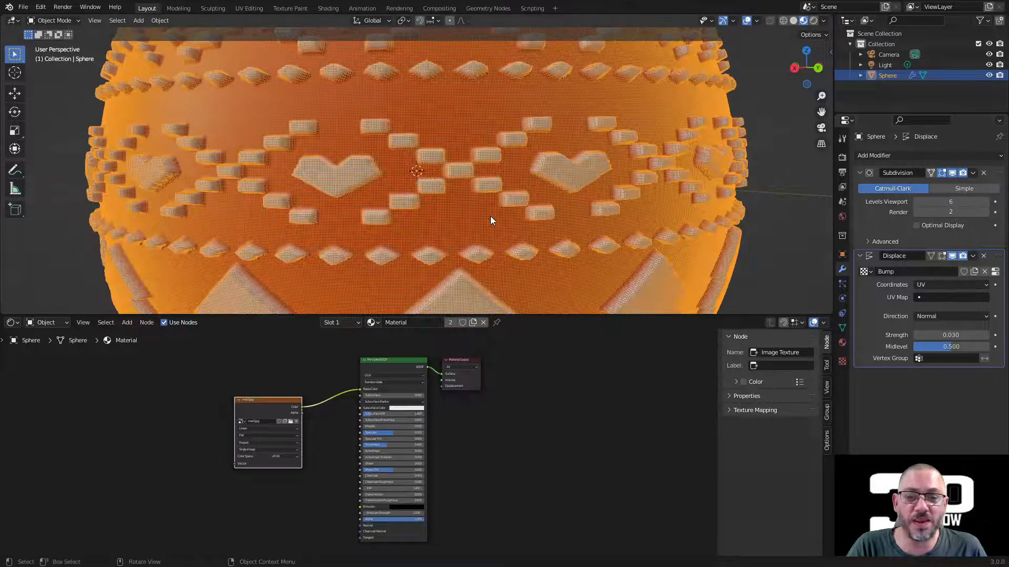
pyautogui.scroll(-4, 506, 175)
pyautogui.moveTo(507, 175); pyautogui.dragTo(520, 194, button='middle')
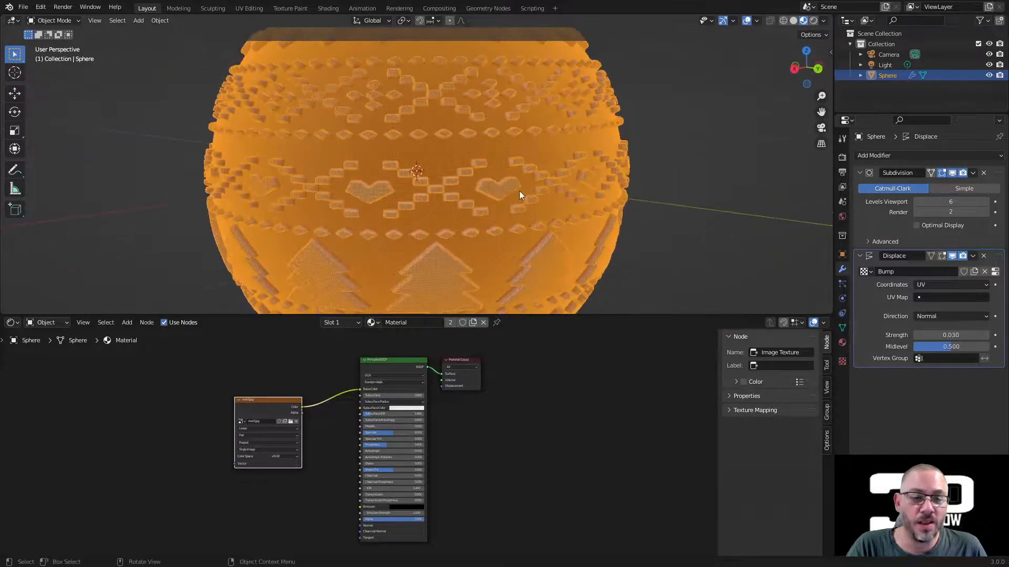
# Step: Add a Decimate modifier after the Displace modifier and set its collapse ratio to 0.1
pyautogui.click(860, 257)
pyautogui.click(889, 156)
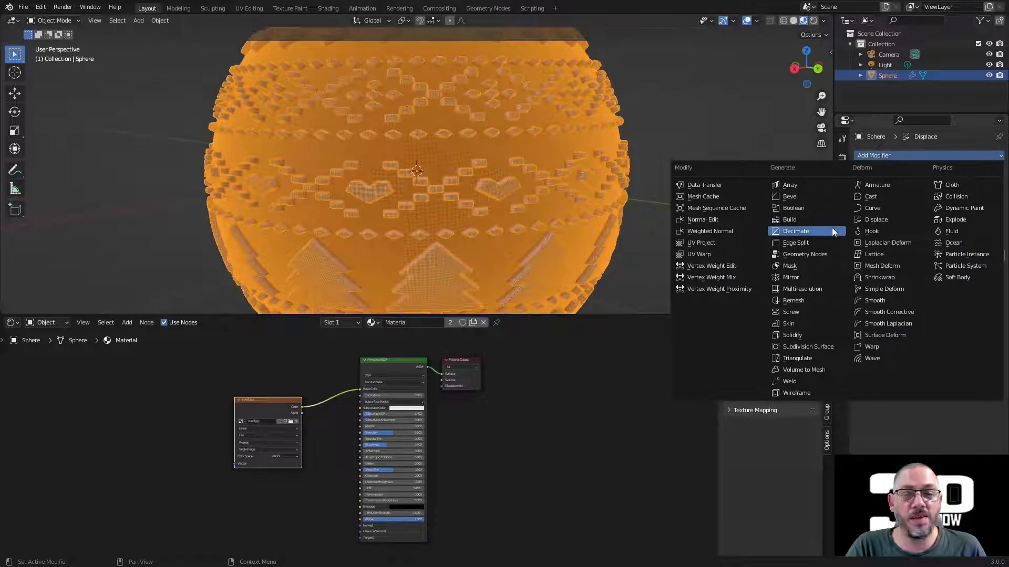
pyautogui.press('Return')
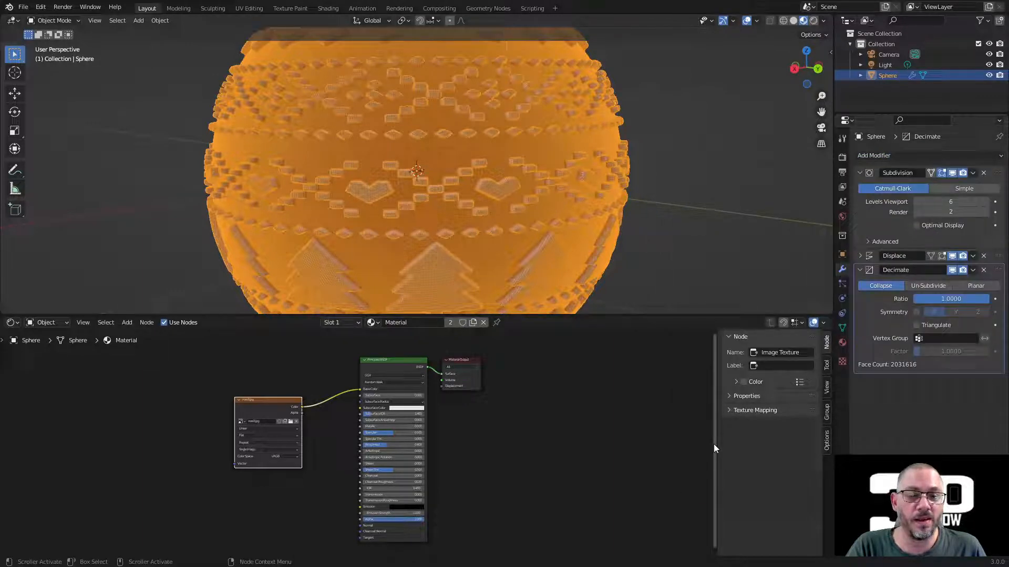
pyautogui.click(957, 299)
pyautogui.write('.1')
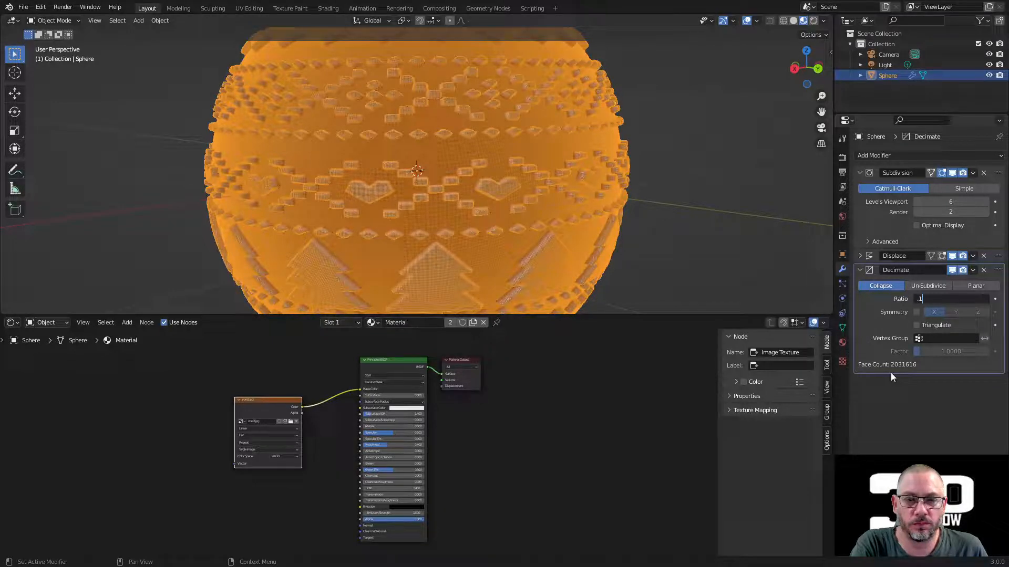
pyautogui.press('Return')
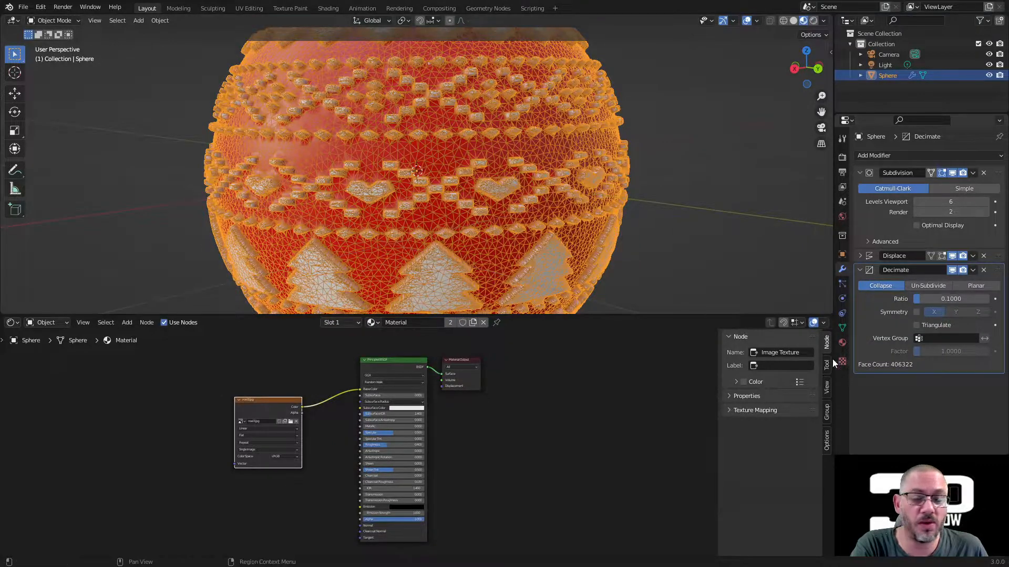
pyautogui.moveTo(463, 199); pyautogui.dragTo(530, 194, button='middle')
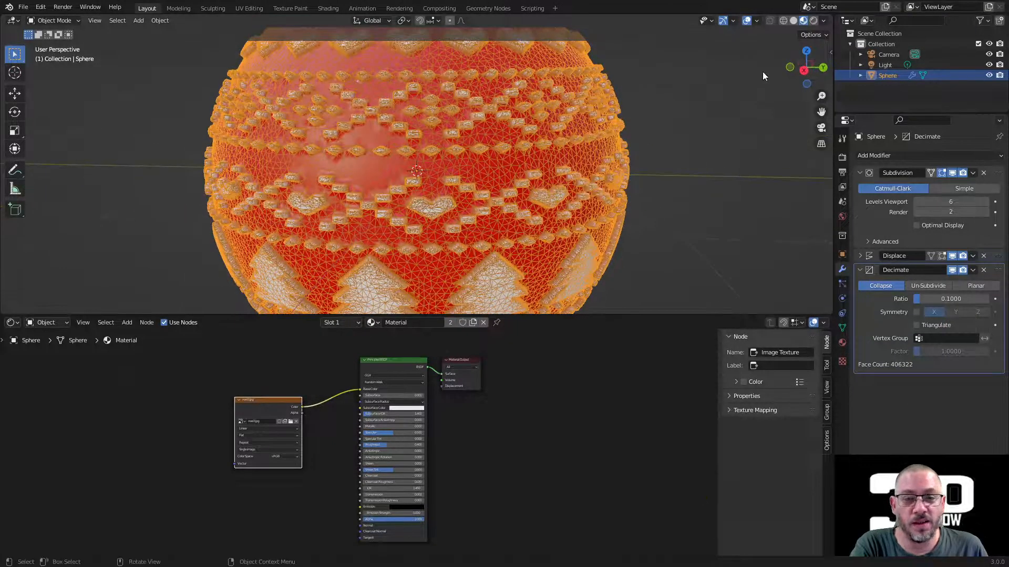
# Step: Hide the wireframe overlay and deselect the sphere to view the textured surface
pyautogui.click(756, 22)
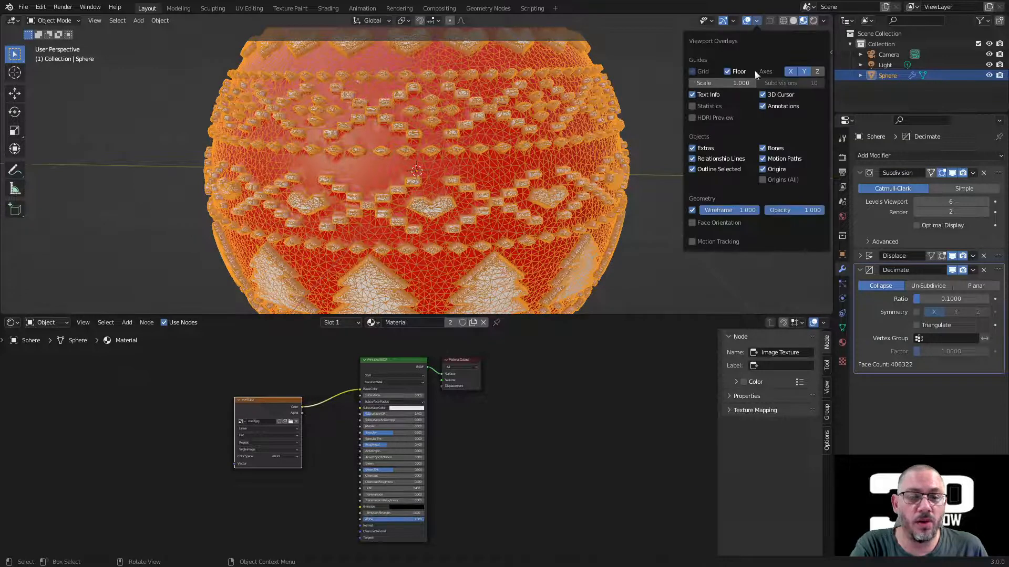
pyautogui.click(692, 210)
pyautogui.click(663, 194)
pyautogui.scroll(-2, 664, 194)
pyautogui.moveTo(664, 194); pyautogui.dragTo(689, 189, button='middle')
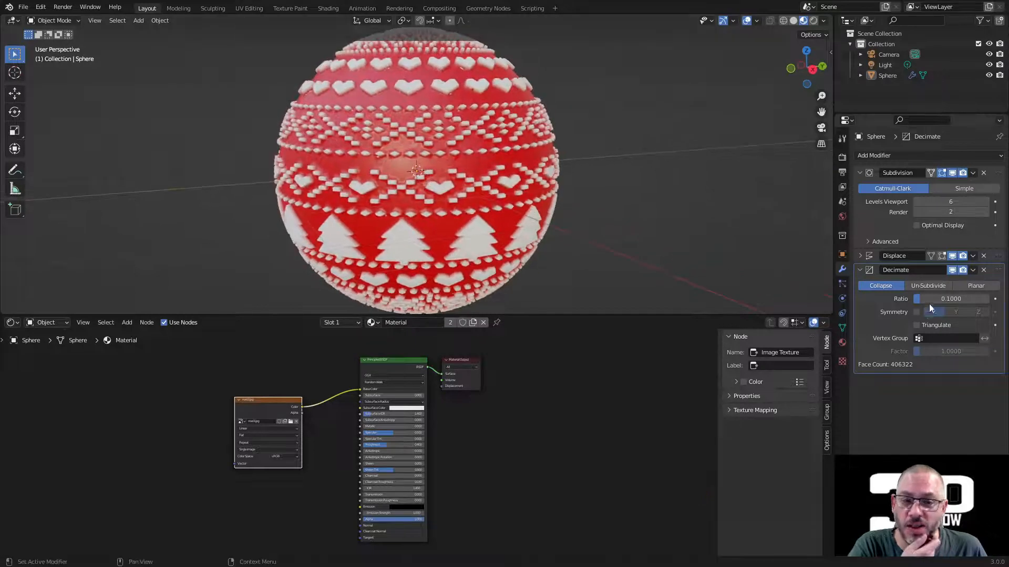
# Step: Try lowering the Subdivision modifier's viewport levels to 5 and check the sphere's surface
pyautogui.click(918, 204)
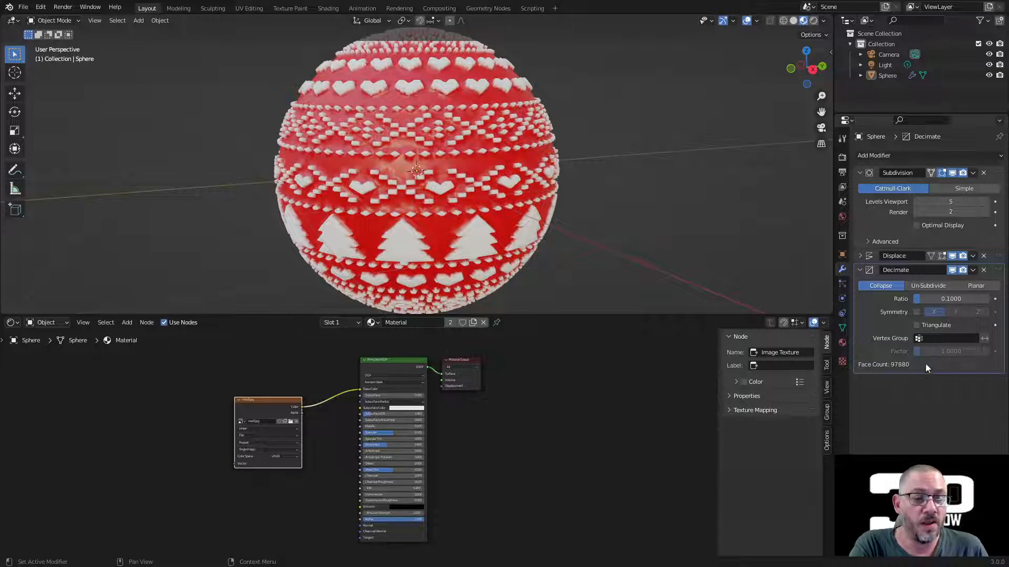
pyautogui.keyDown('ctrl'); pyautogui.moveTo(424, 163); pyautogui.dragTo(506, 154, button='middle'); pyautogui.keyUp('ctrl')
pyautogui.scroll(-5, 468, 159)
pyautogui.click(605, 105)
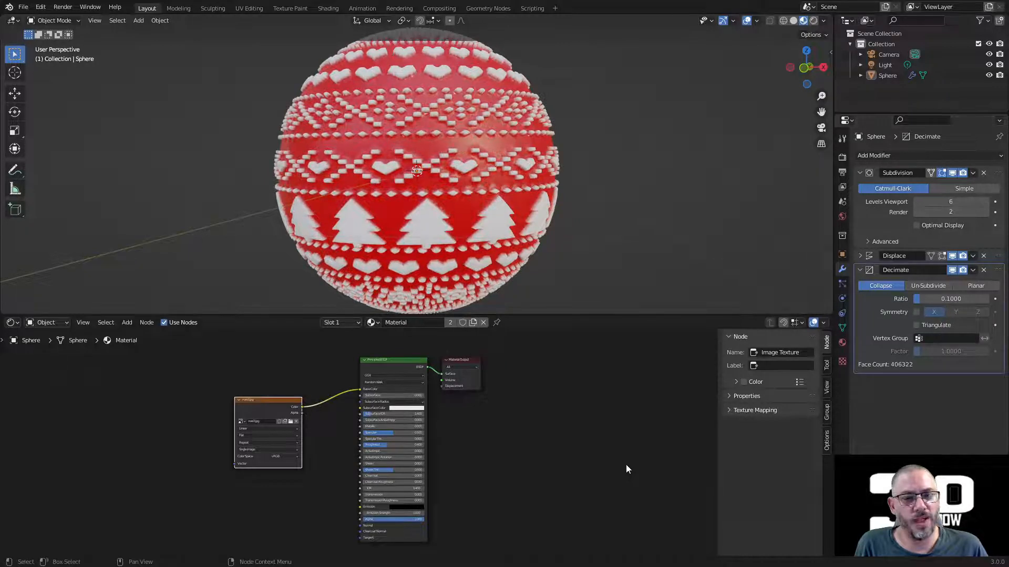
# Step: Inspect the ornament's raised pattern from several angles and enlarge the 3D viewport by shrinking the node editor
pyautogui.scroll(4, 478, 170)
pyautogui.moveTo(478, 170); pyautogui.dragTo(542, 220, button='middle')
pyautogui.scroll(-4, 676, 160)
pyautogui.scroll(4, 491, 194)
pyautogui.moveTo(490, 195); pyautogui.dragTo(629, 139, button='middle')
pyautogui.scroll(-2, 598, 134)
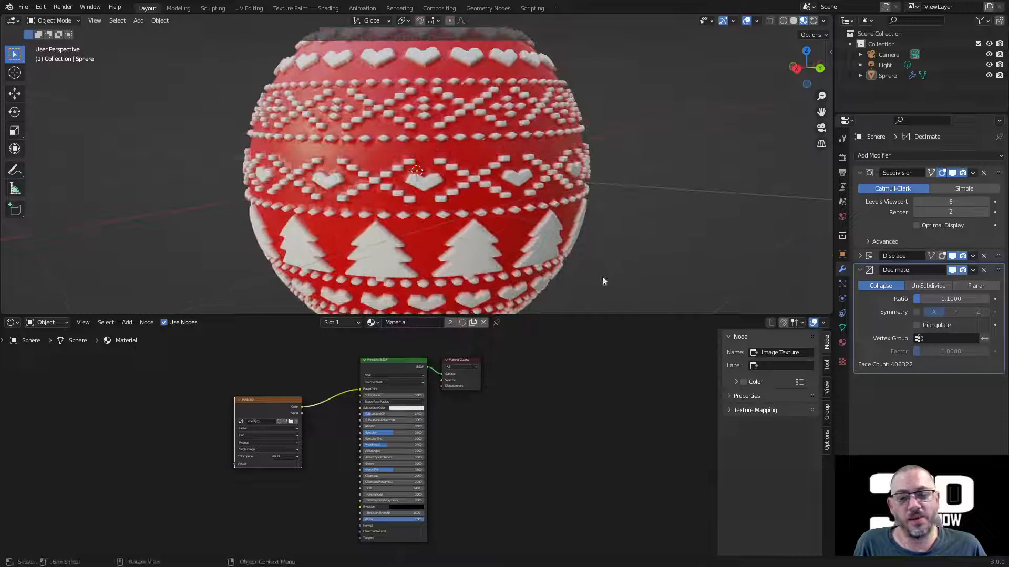
pyautogui.moveTo(595, 317); pyautogui.dragTo(558, 481)
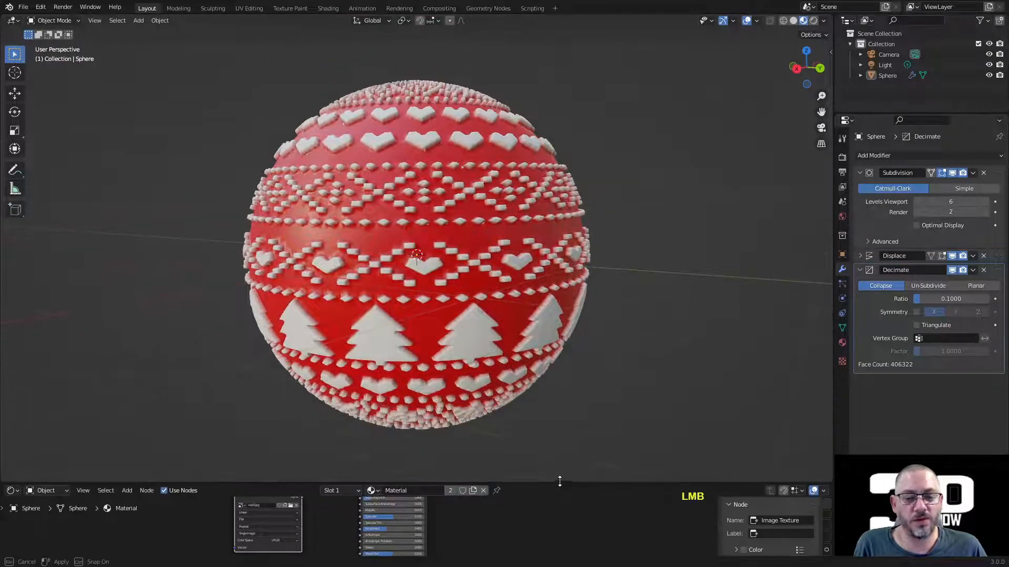